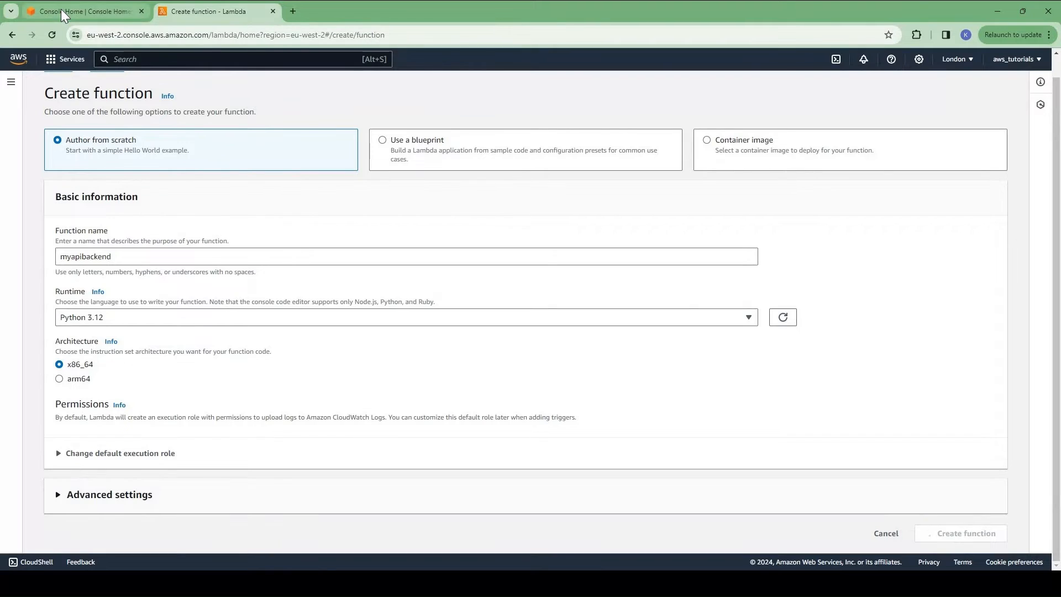
Step: Create a new REST API named mynewrestapi from the API Gateway console
{"action": "left_click", "coordinate": [60, 9]}
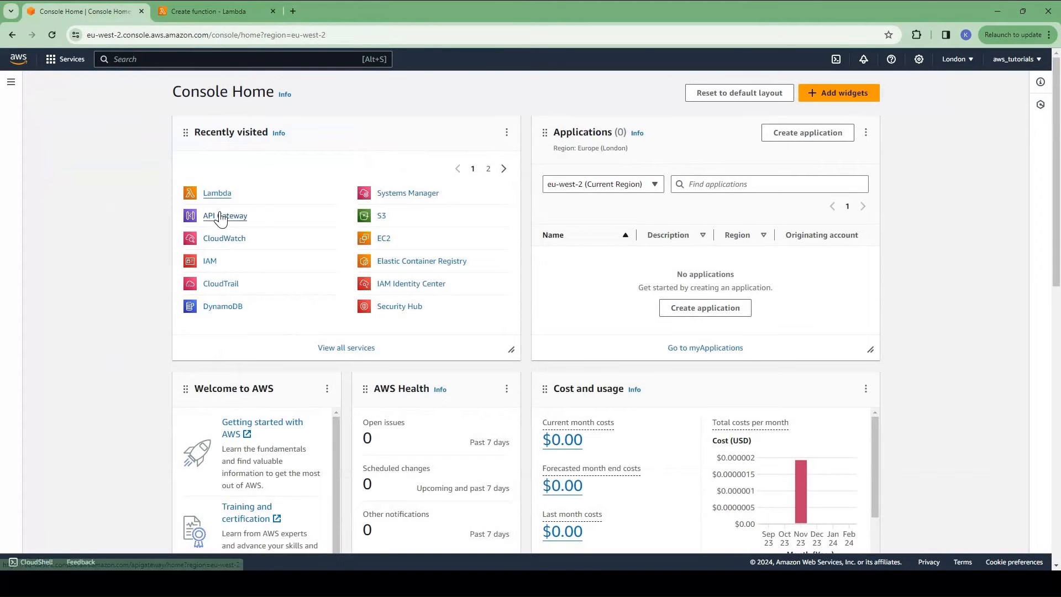
{"action": "left_click", "coordinate": [220, 215]}
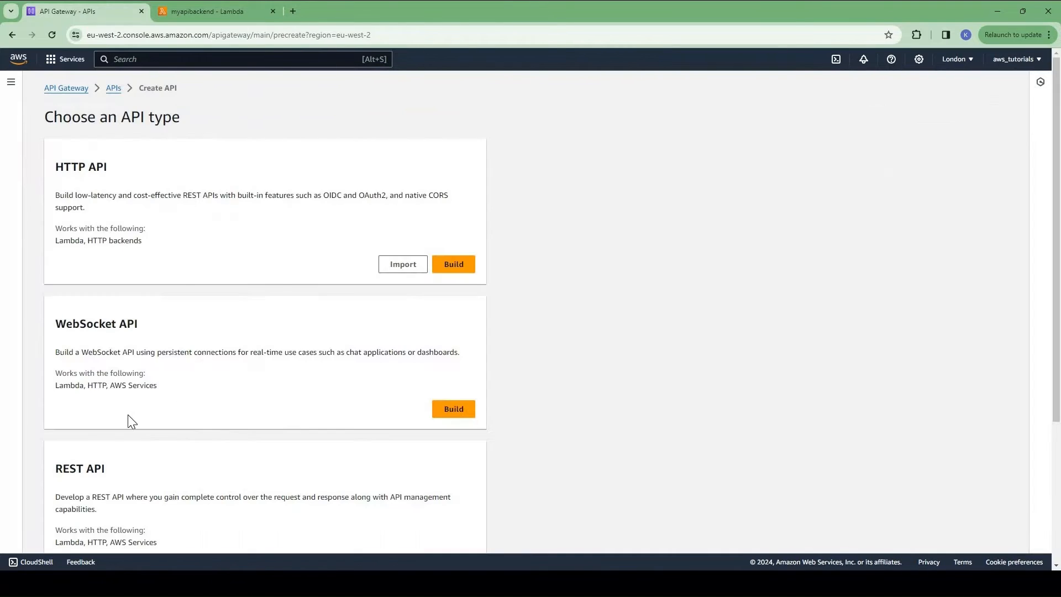
{"action": "scroll", "coordinate": [423, 392], "scroll_direction": "down", "scroll_amount": 4}
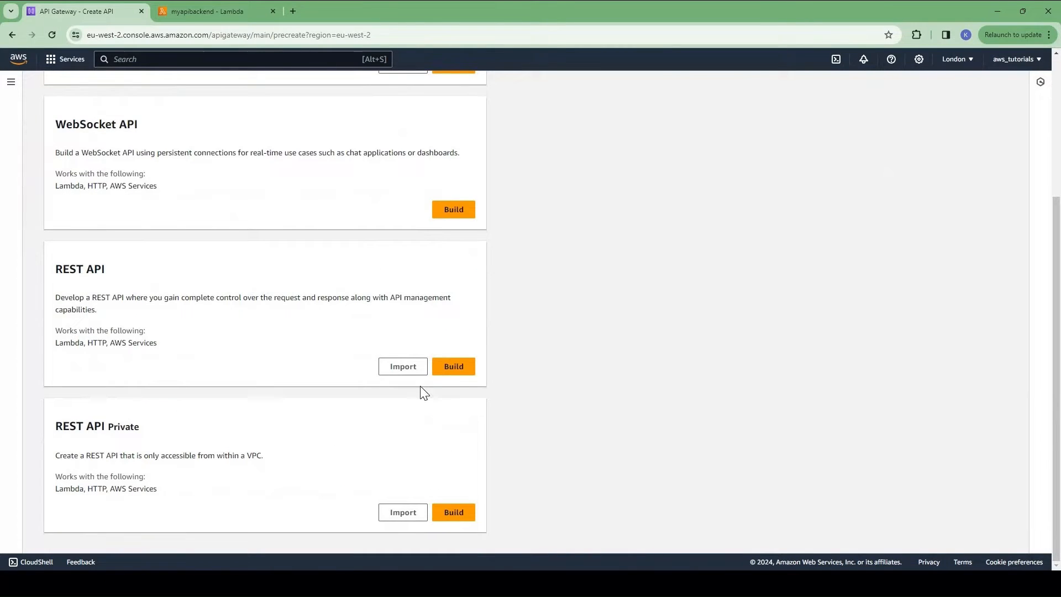
{"action": "left_click", "coordinate": [453, 372]}
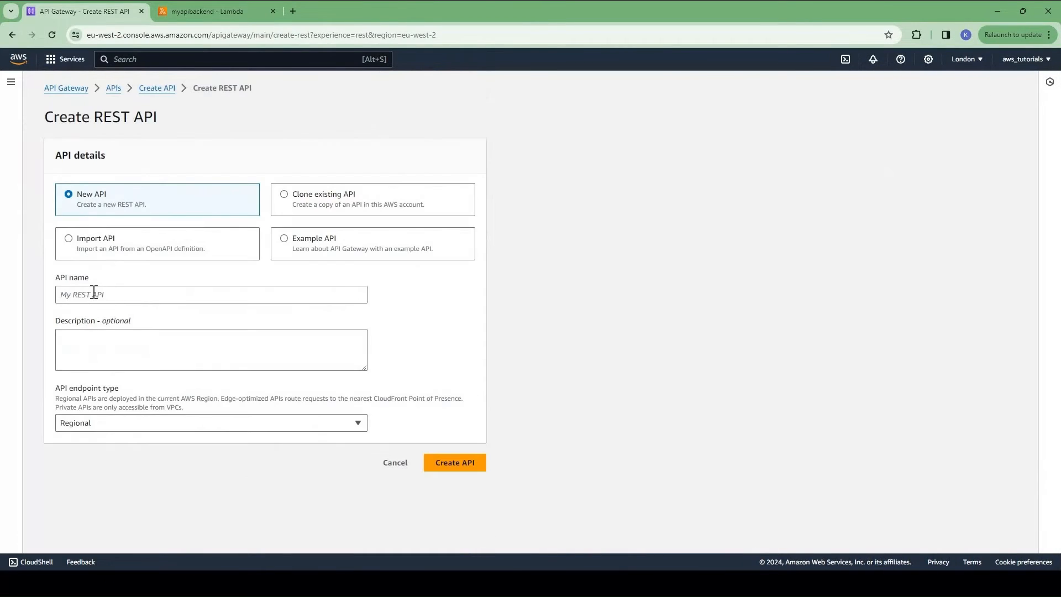
{"action": "left_click", "coordinate": [94, 293]}
{"action": "type", "text": "mynew"}
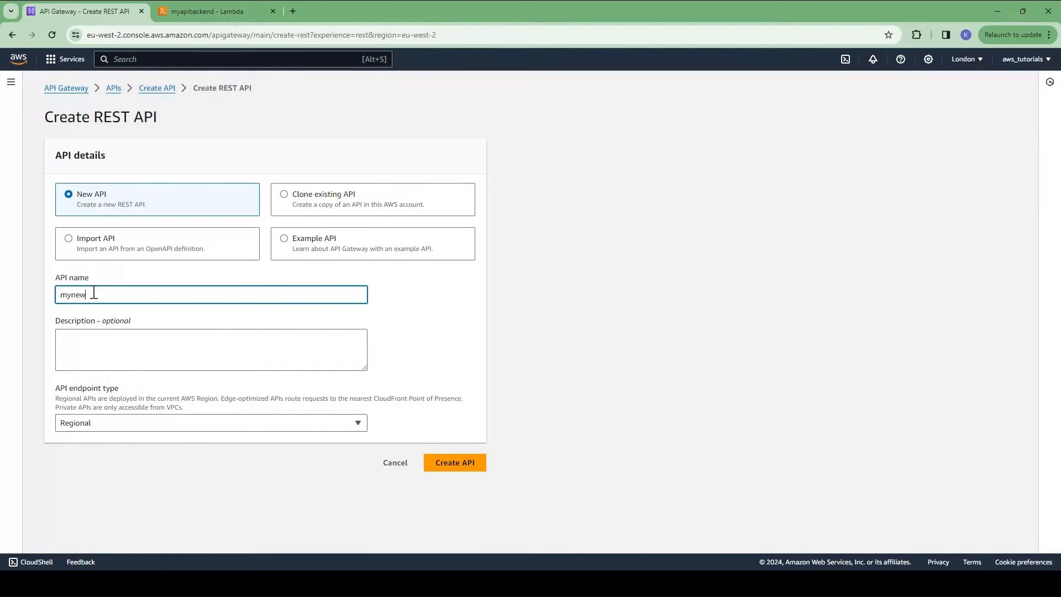
{"action": "type", "text": "restapi"}
{"action": "left_click", "coordinate": [462, 467]}
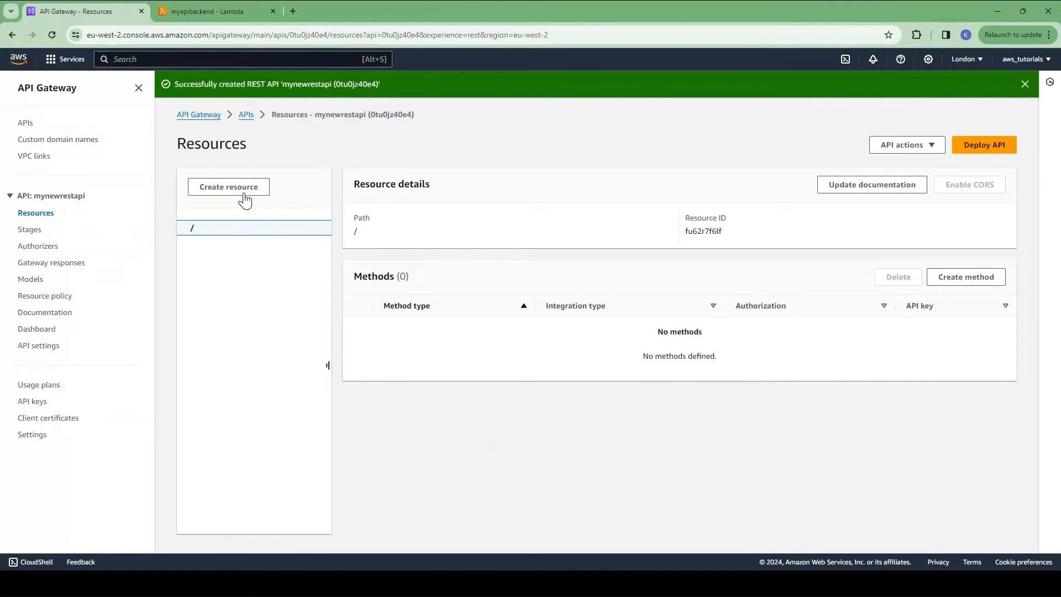
Step: Add a /getusers resource under the API root
{"action": "left_click", "coordinate": [242, 195]}
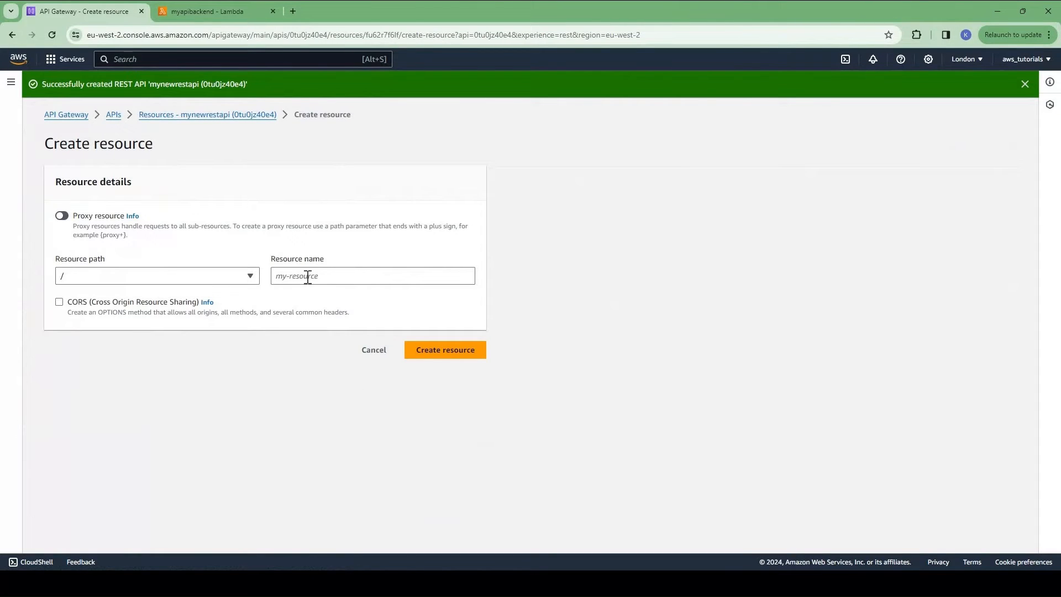
{"action": "left_click", "coordinate": [315, 278]}
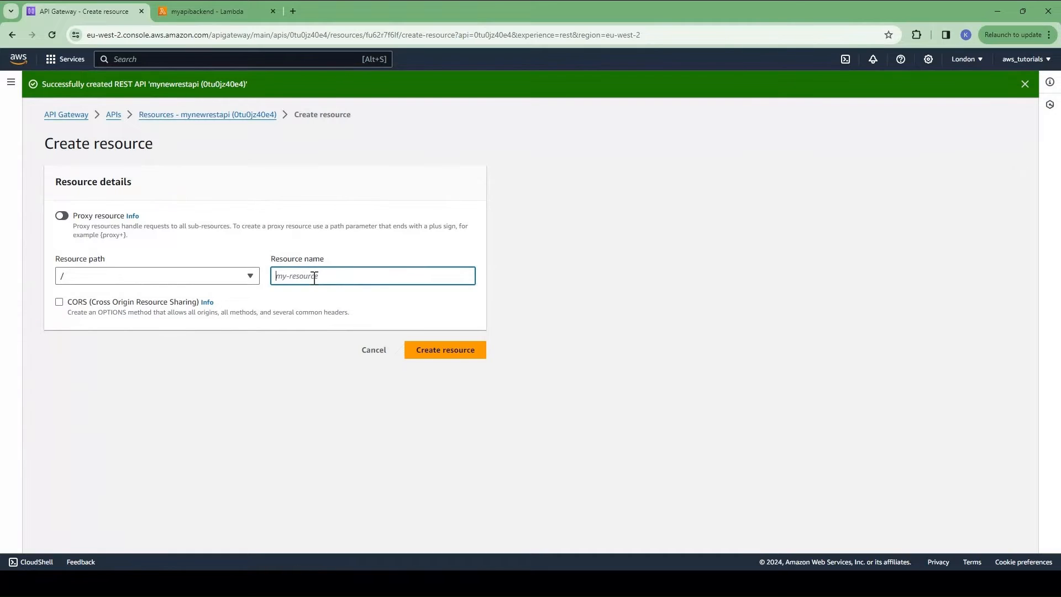
{"action": "type", "text": "getusers"}
{"action": "left_click", "coordinate": [464, 353]}
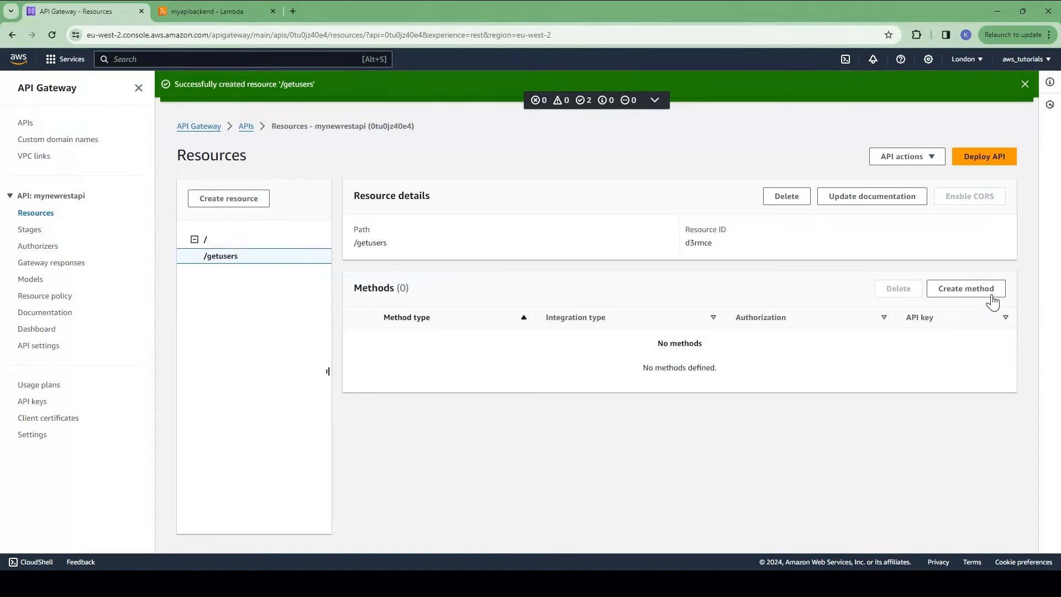
Step: Add a GET method on /getusers integrated with the first listed Lambda function
{"action": "left_click", "coordinate": [951, 288]}
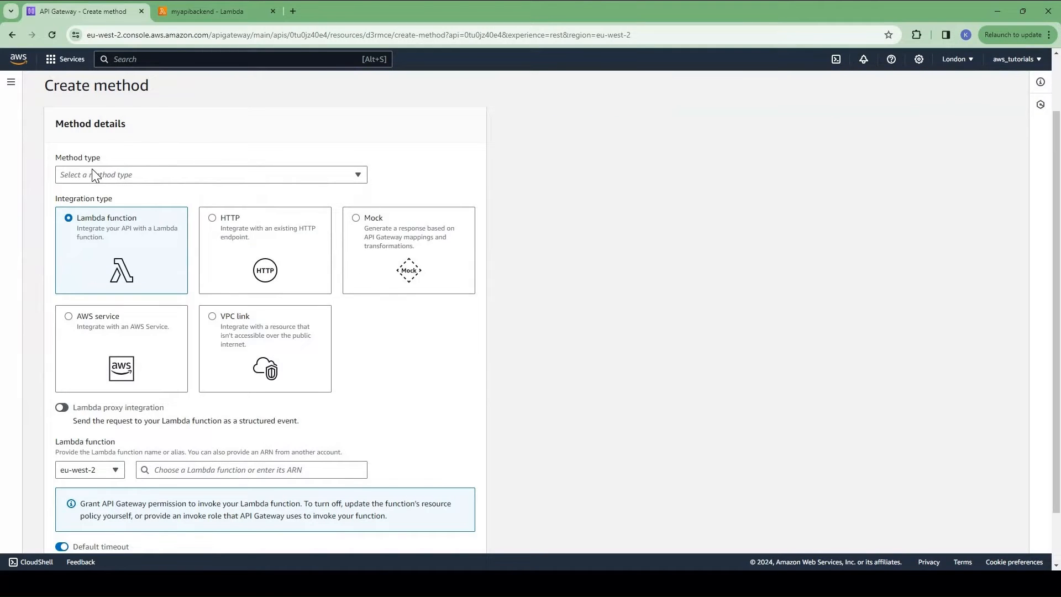
{"action": "left_click", "coordinate": [93, 174]}
{"action": "left_click", "coordinate": [73, 225]}
{"action": "scroll", "coordinate": [295, 408], "scroll_direction": "down", "scroll_amount": 2}
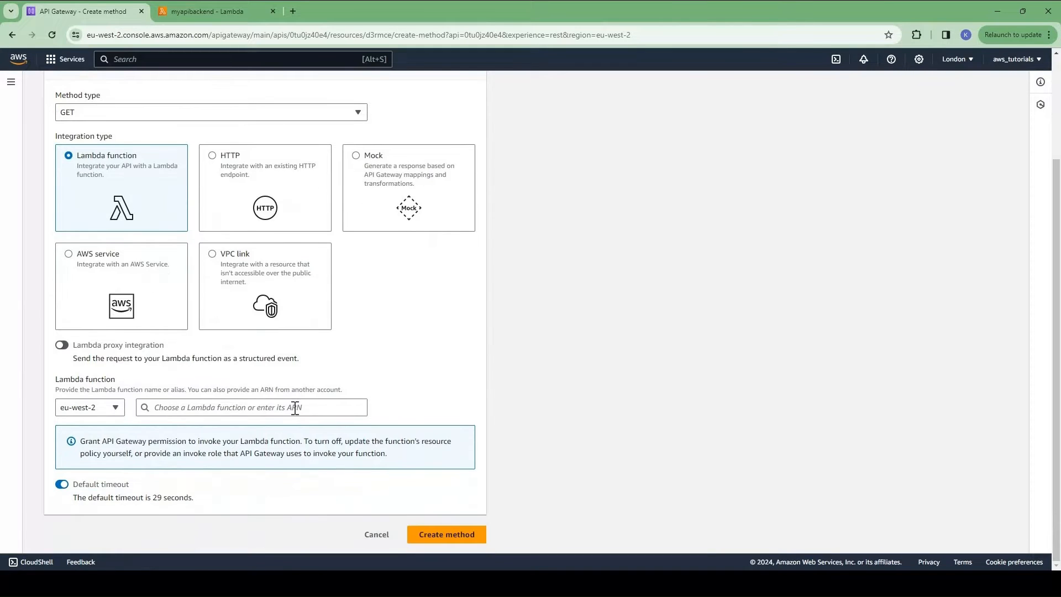
{"action": "left_click", "coordinate": [295, 408]}
{"action": "left_click", "coordinate": [341, 428]}
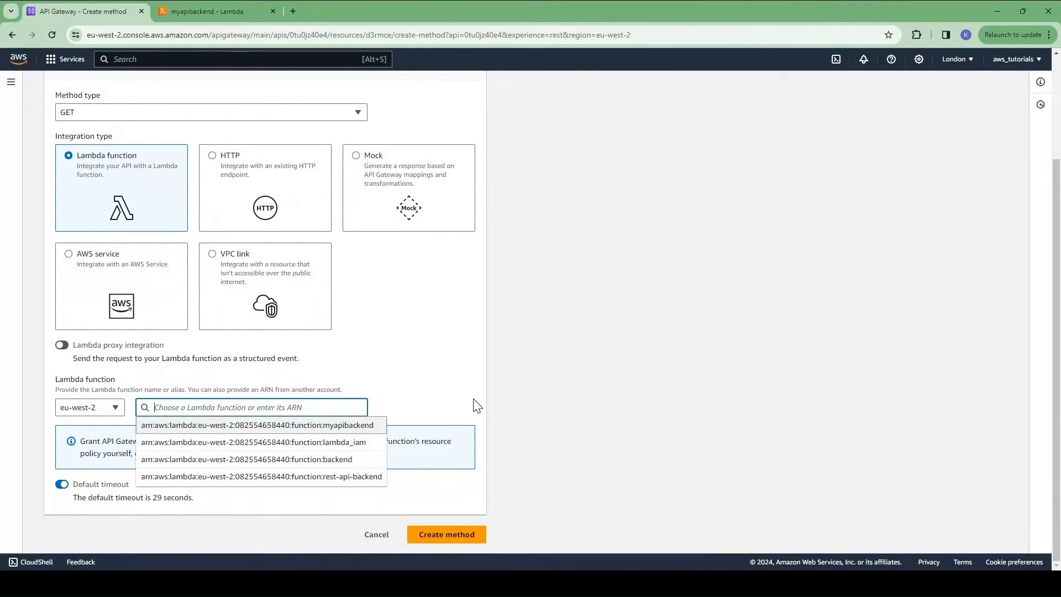
{"action": "left_click", "coordinate": [460, 535]}
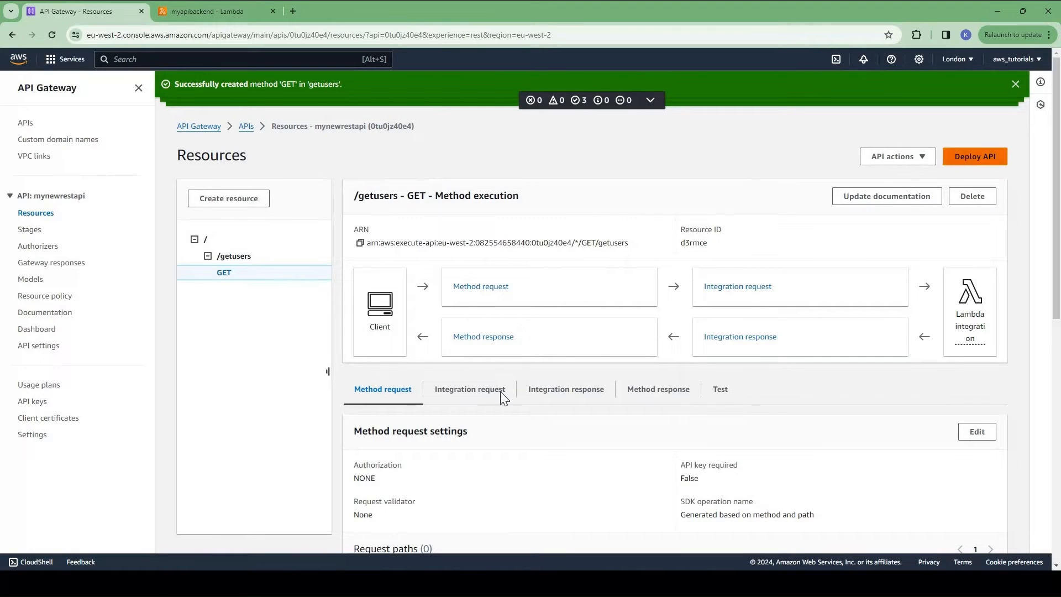
Step: Deploy the API to a new stage named dev
{"action": "left_click", "coordinate": [975, 157]}
{"action": "left_click", "coordinate": [416, 307]}
{"action": "left_click", "coordinate": [417, 323]}
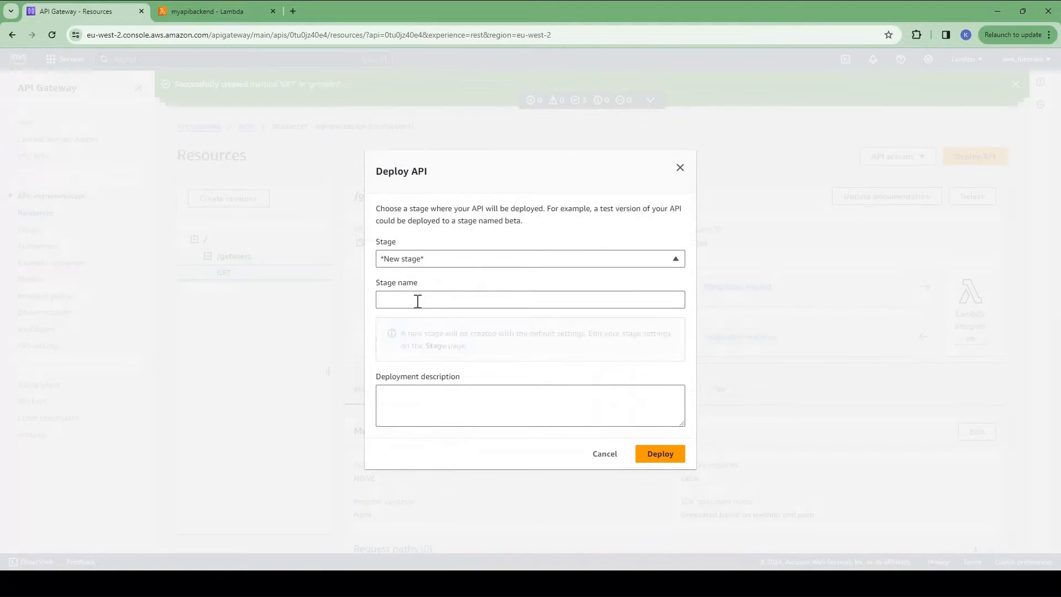
{"action": "left_click", "coordinate": [416, 300]}
{"action": "type", "text": "dev"}
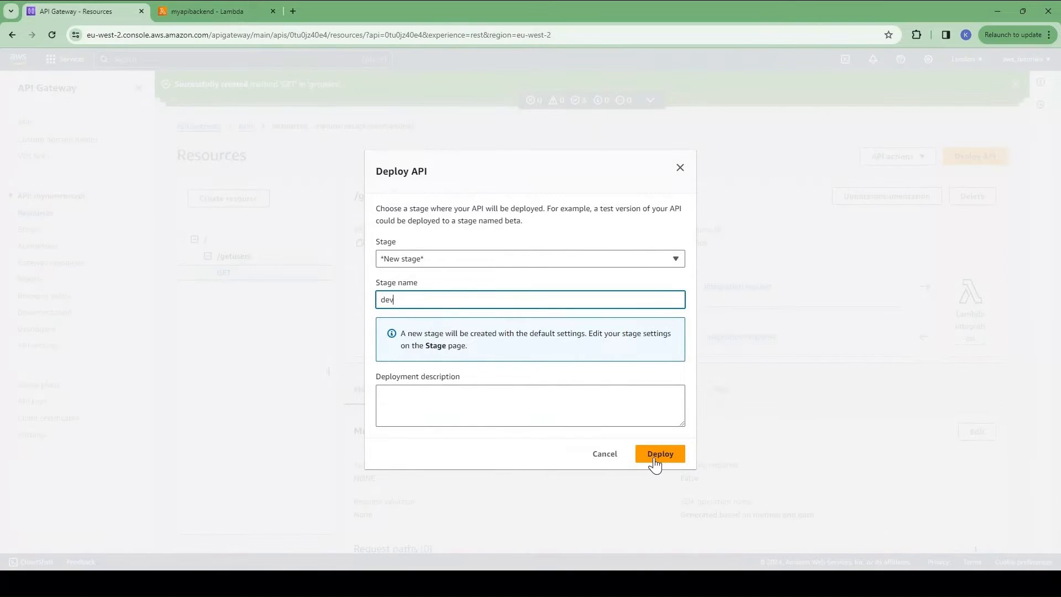
{"action": "left_click", "coordinate": [658, 454]}
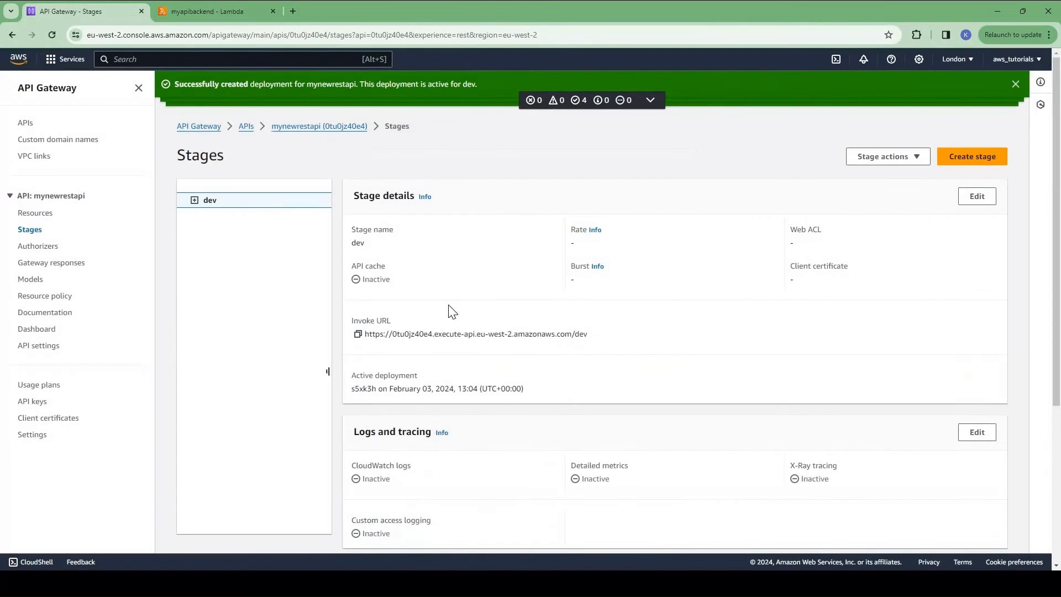
Step: Copy the invoke URL of GET /getusers in the dev stage
{"action": "left_click", "coordinate": [194, 202]}
{"action": "left_click", "coordinate": [208, 216]}
{"action": "left_click", "coordinate": [221, 233]}
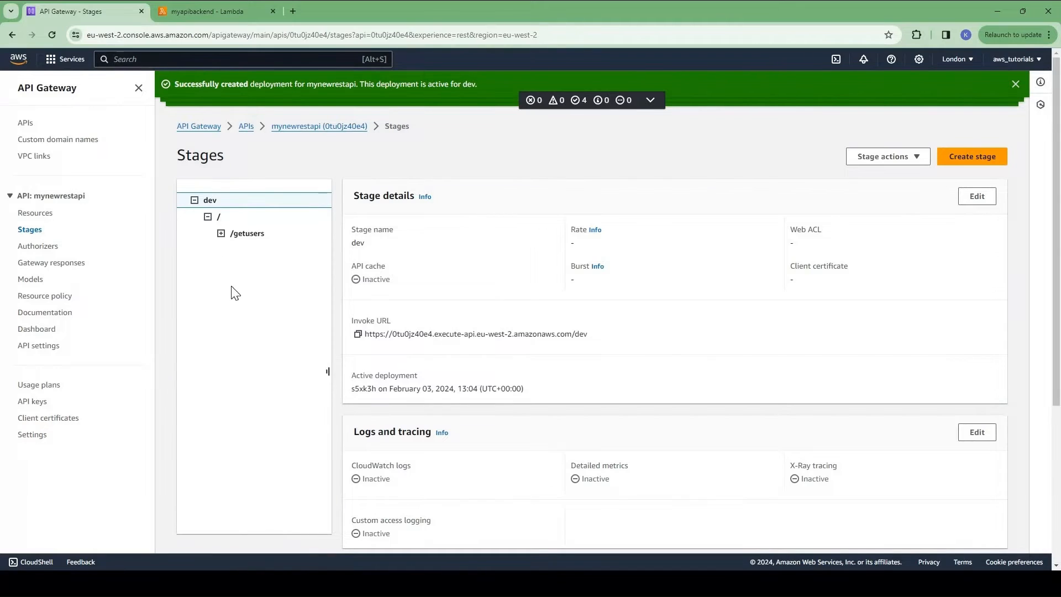
{"action": "left_click", "coordinate": [235, 249]}
{"action": "left_click", "coordinate": [361, 307]}
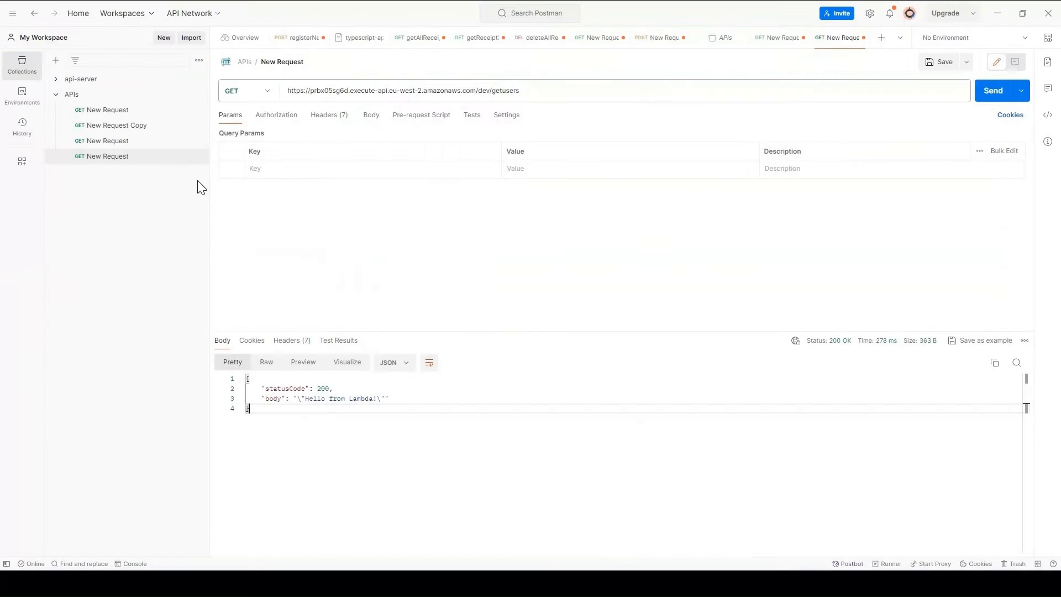
Step: Send a Postman GET request to the copied dev /getusers invoke URL
{"action": "left_click", "coordinate": [285, 89]}
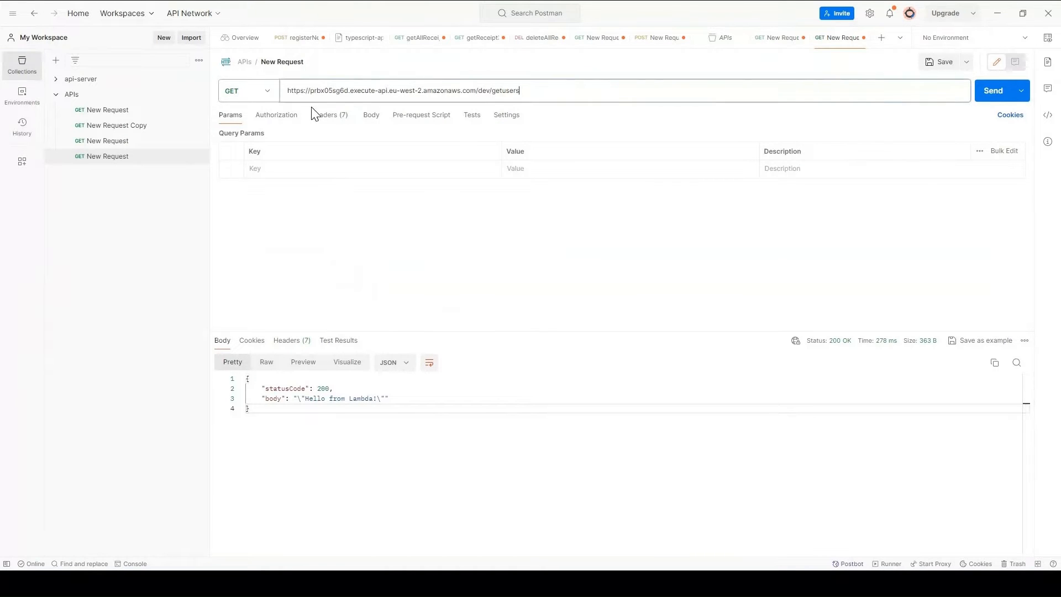
{"action": "key", "text": "ctrl+a"}
{"action": "key", "text": "ctrl+v"}
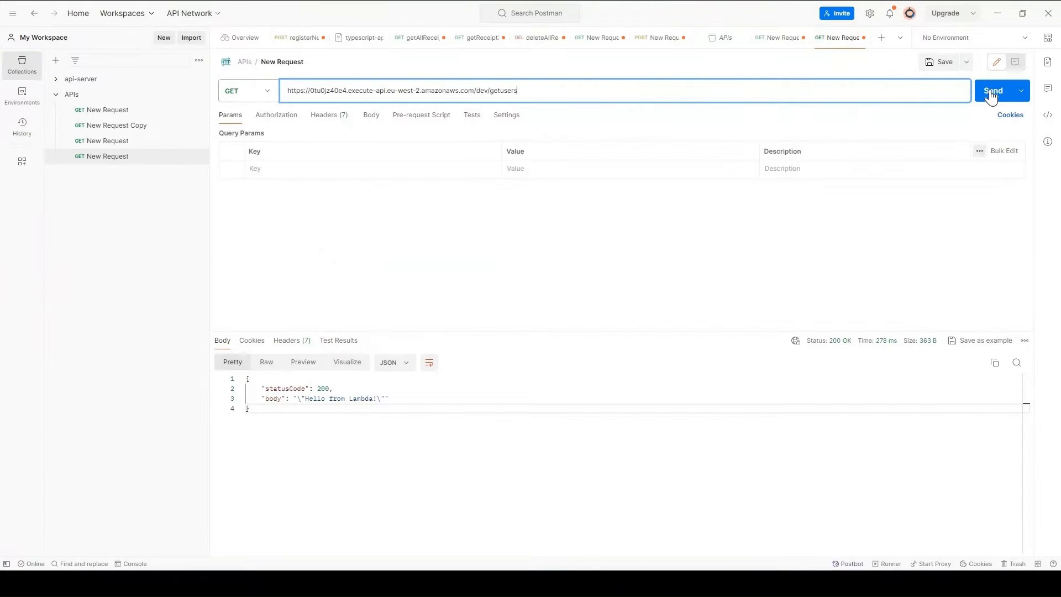
{"action": "key", "text": "ctrl+Return"}
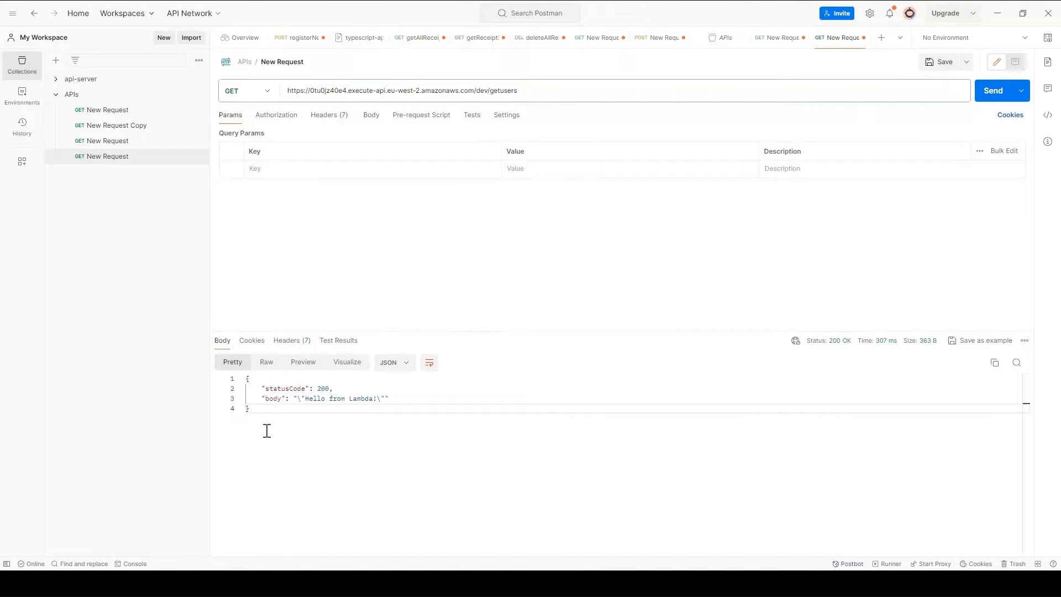
Step: Highlight the response's statusCode 200 and 'Hello from Lambda!' body
{"action": "left_click", "coordinate": [272, 426]}
{"action": "left_click_drag", "start_coordinate": [235, 377], "coordinate": [304, 417]}
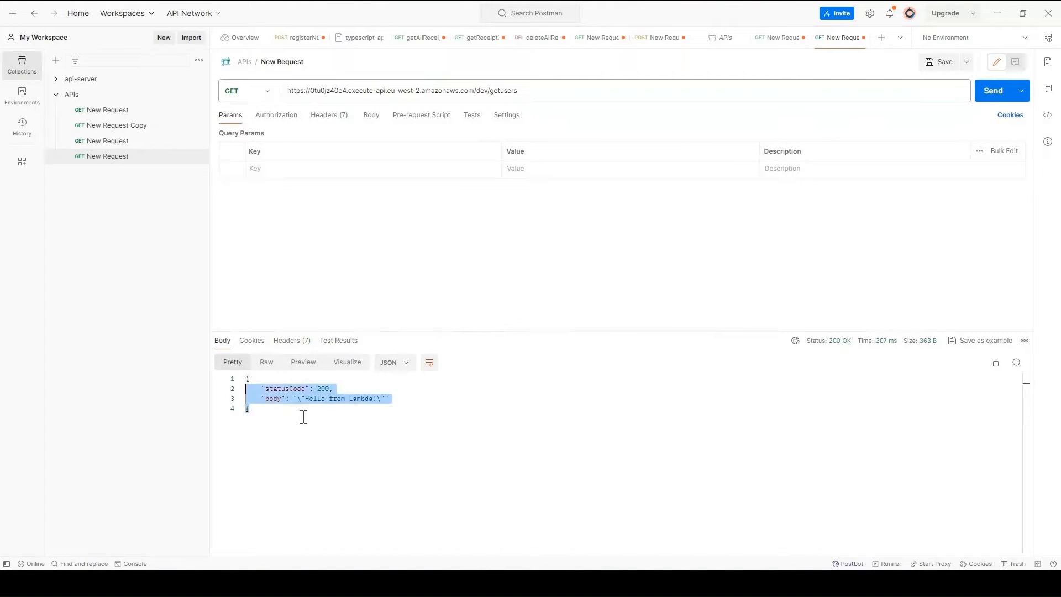
{"action": "left_click", "coordinate": [261, 409]}
{"action": "left_click_drag", "start_coordinate": [234, 380], "coordinate": [289, 431]}
{"action": "left_click", "coordinate": [289, 431]}
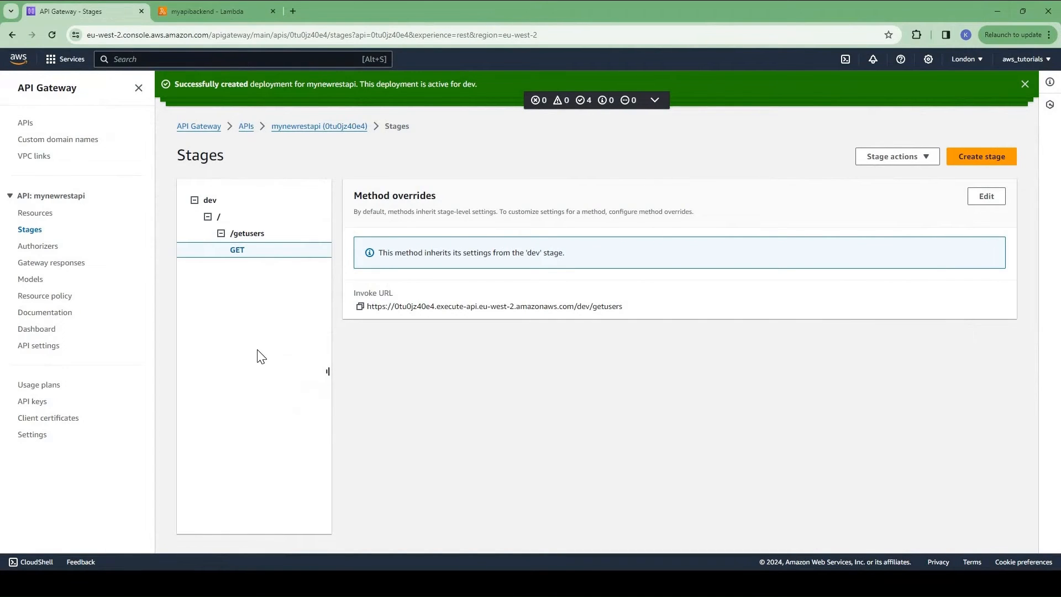
Step: Confirm GET /getusers authorization is None, leave it unchanged, and view the empty Authorizers list
{"action": "left_click", "coordinate": [44, 216]}
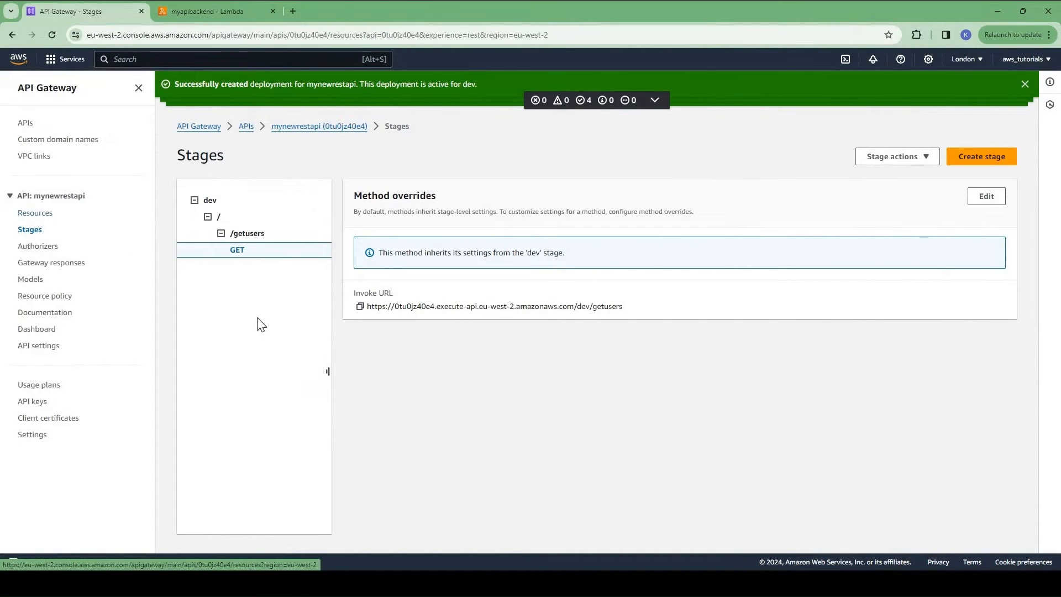
{"action": "left_click", "coordinate": [224, 273]}
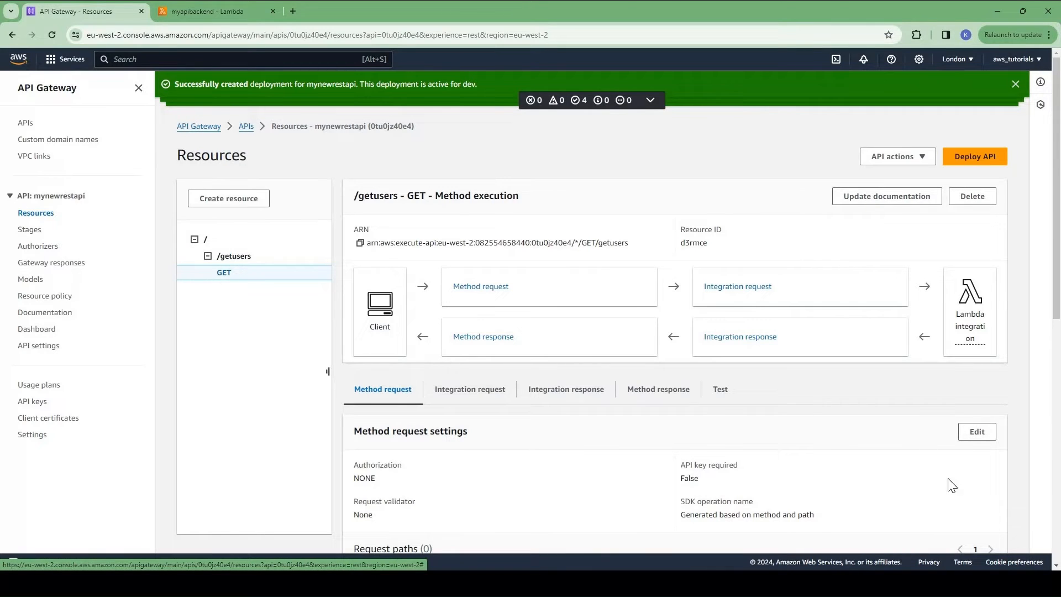
{"action": "left_click", "coordinate": [977, 436]}
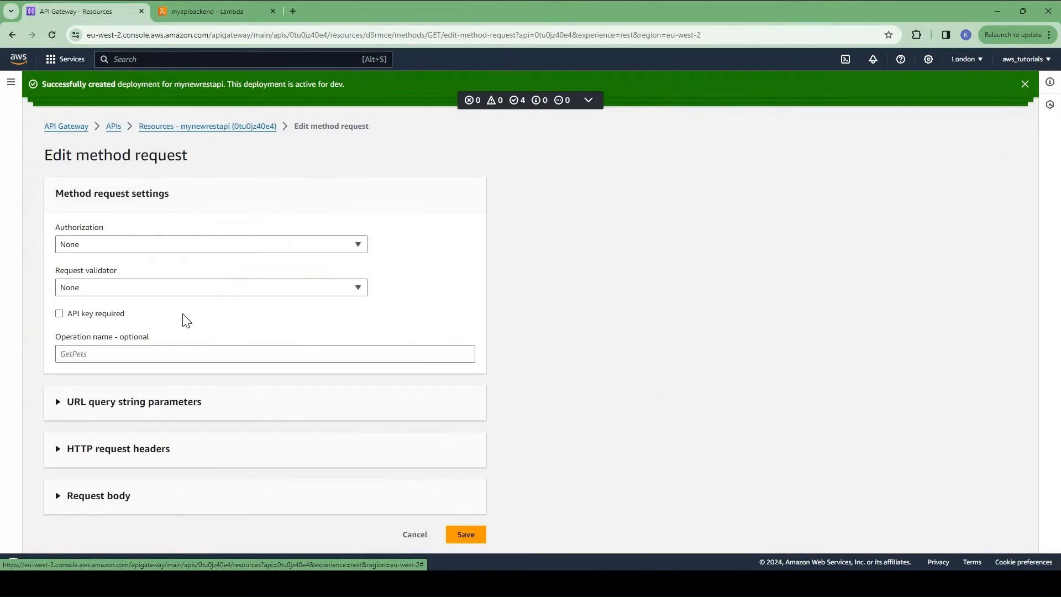
{"action": "left_click", "coordinate": [102, 250]}
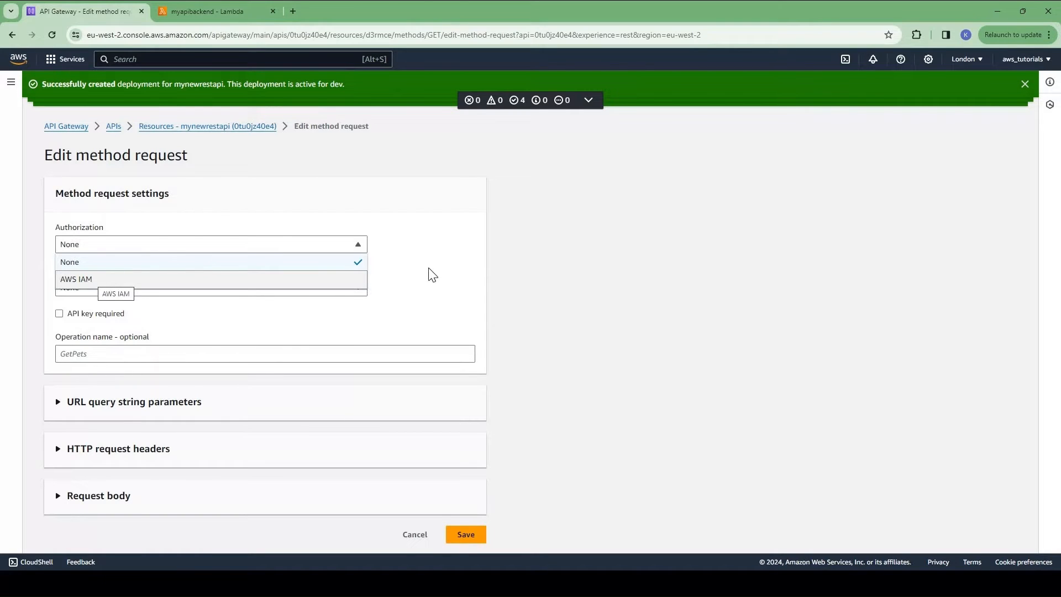
{"action": "left_click", "coordinate": [91, 257]}
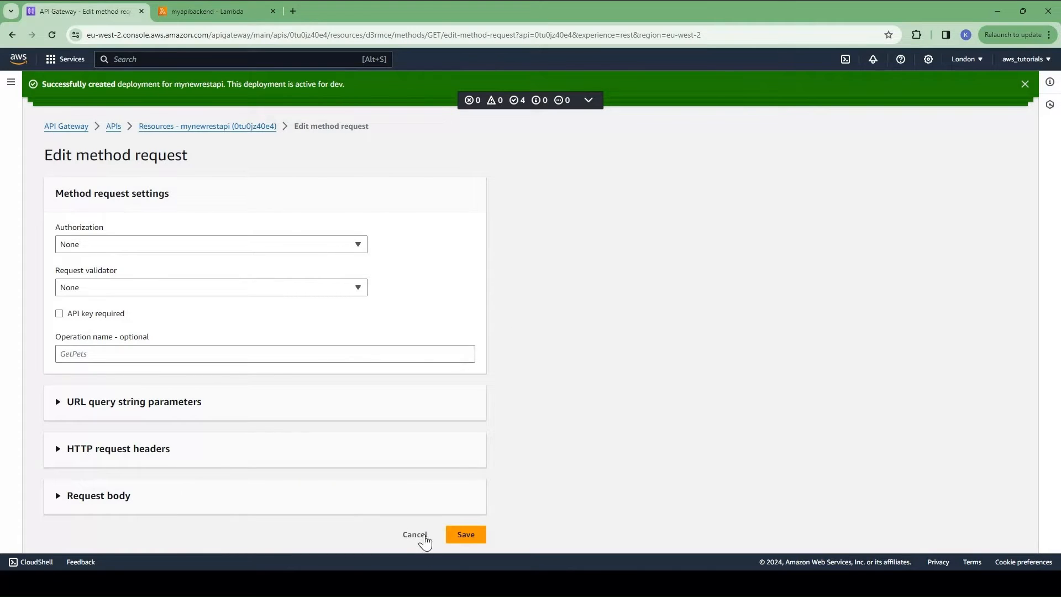
{"action": "left_click", "coordinate": [415, 534]}
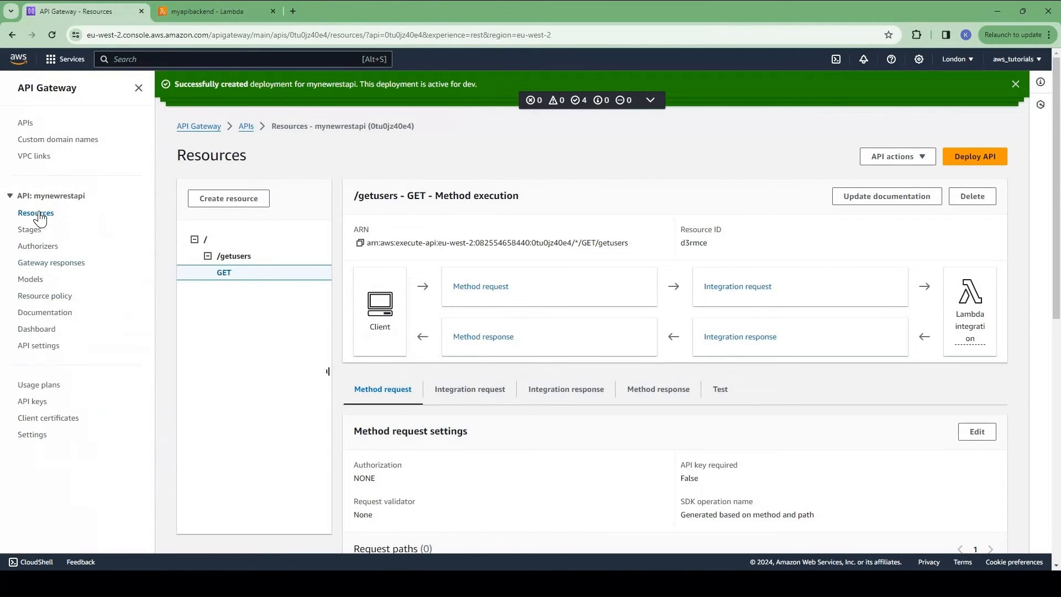
{"action": "left_click", "coordinate": [38, 247]}
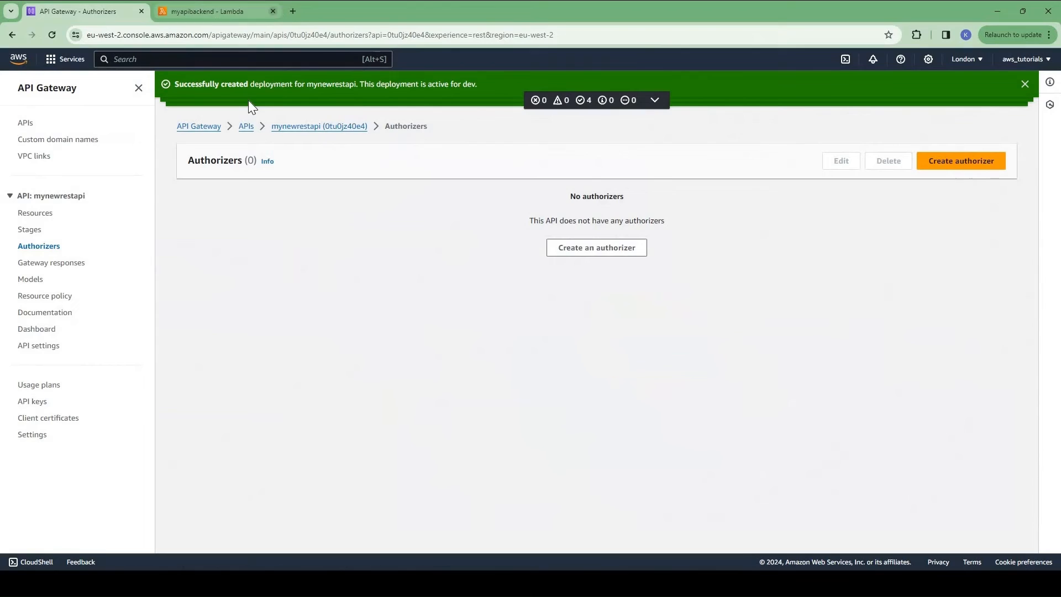
Step: Switch from the Lambda Authorizer workflow slide to the Lambda console tab
{"action": "left_click", "coordinate": [215, 11]}
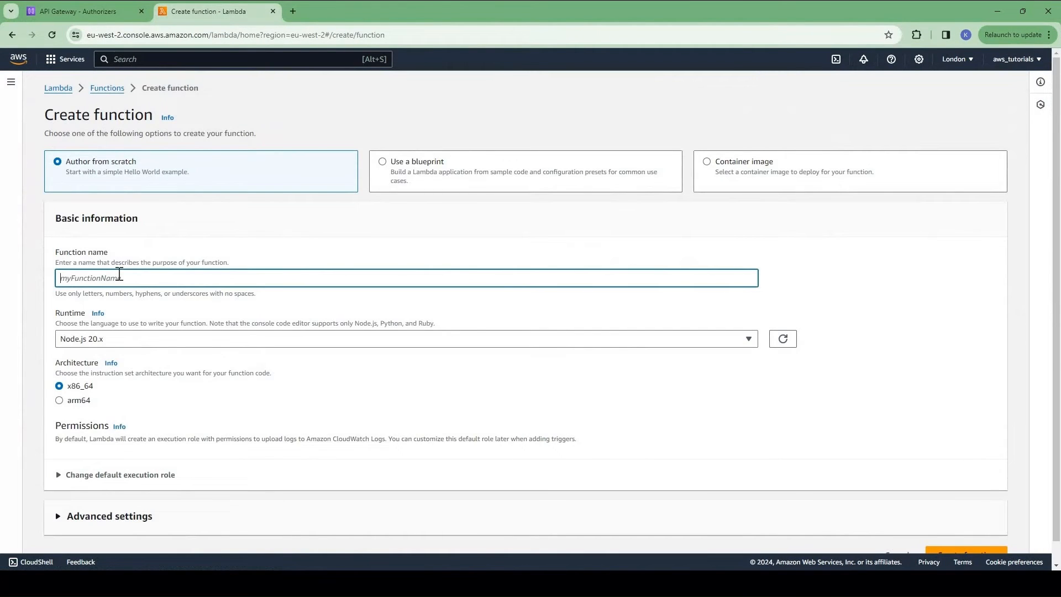
Step: Create a Python 3.12 Lambda function named lambda_authorizer
{"action": "type", "text": "lambda_authorizer"}
{"action": "left_click", "coordinate": [217, 350]}
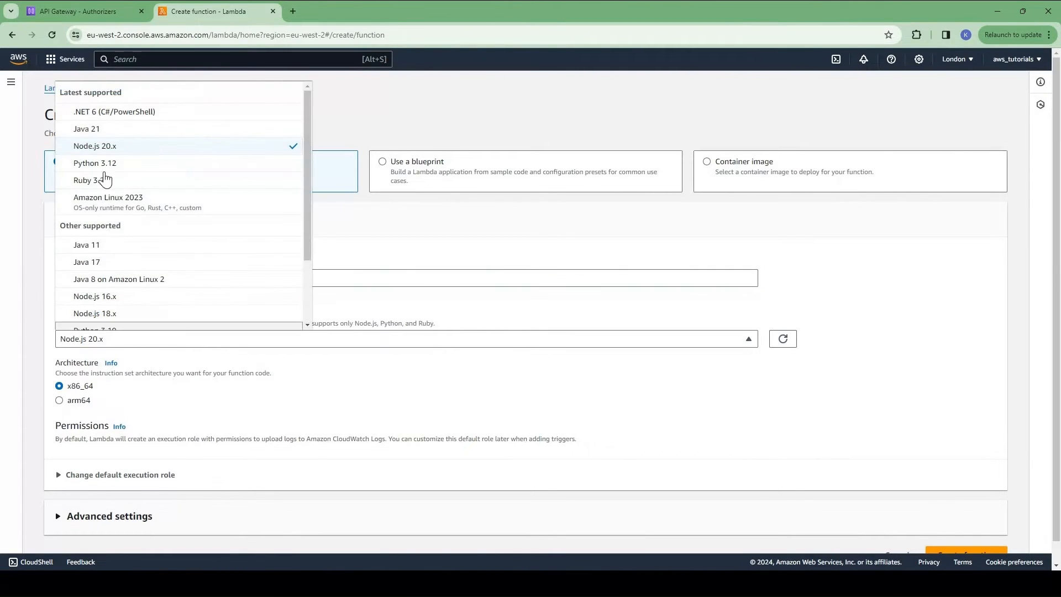
{"action": "key", "text": "Return"}
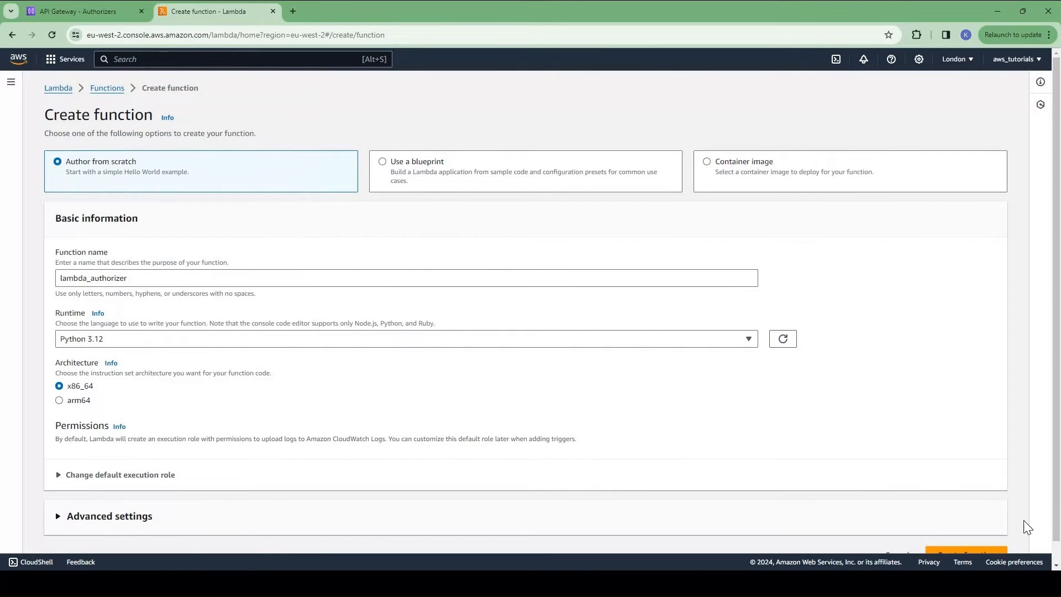
{"action": "scroll", "coordinate": [982, 540], "scroll_direction": "down", "scroll_amount": 1}
{"action": "left_click", "coordinate": [959, 533]}
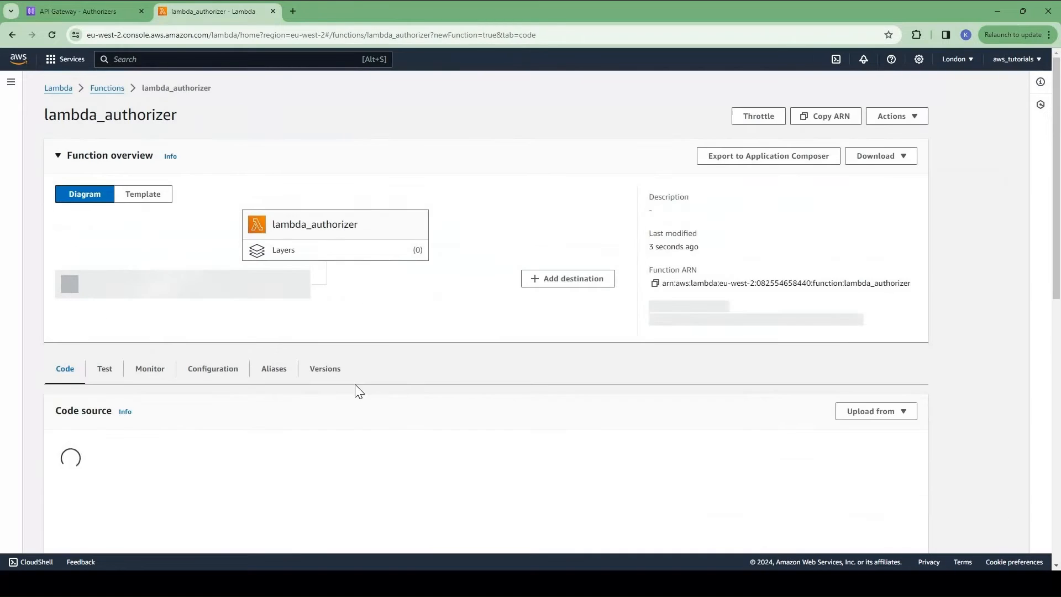
Step: Replace the starter code with the token-checking authorizer code and deploy it
{"action": "scroll", "coordinate": [134, 423], "scroll_direction": "down", "scroll_amount": 4}
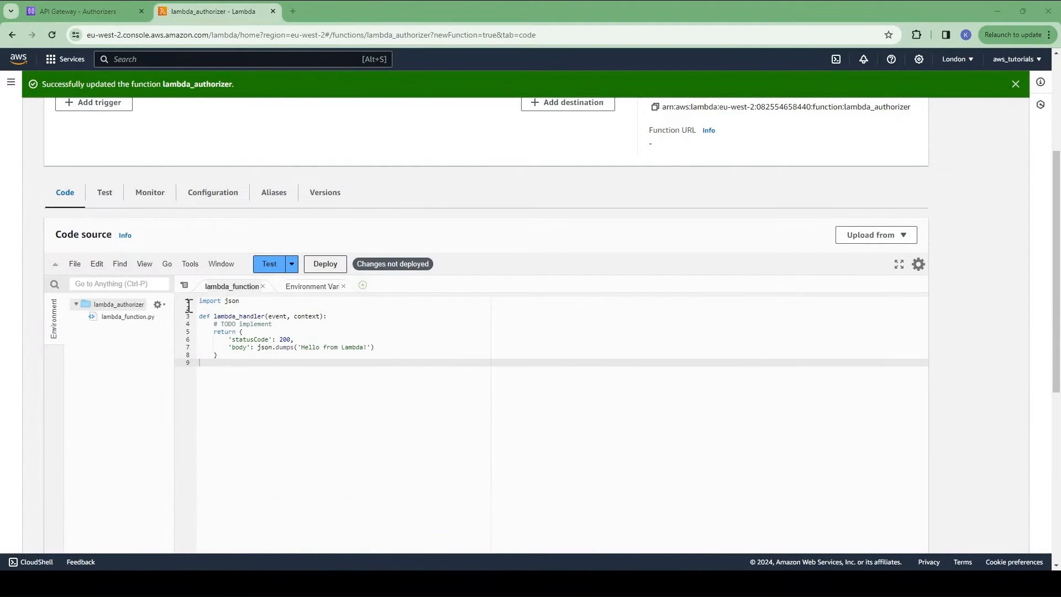
{"action": "key", "text": "shift+Up"}
{"action": "key", "text": "shift+Up"}
{"action": "key", "text": "shift+Up"}
{"action": "key", "text": "shift+Up"}
{"action": "key", "text": "shift+Up"}
{"action": "key", "text": "shift+Up"}
{"action": "key", "text": "shift+Up"}
{"action": "key", "text": "shift+Up"}
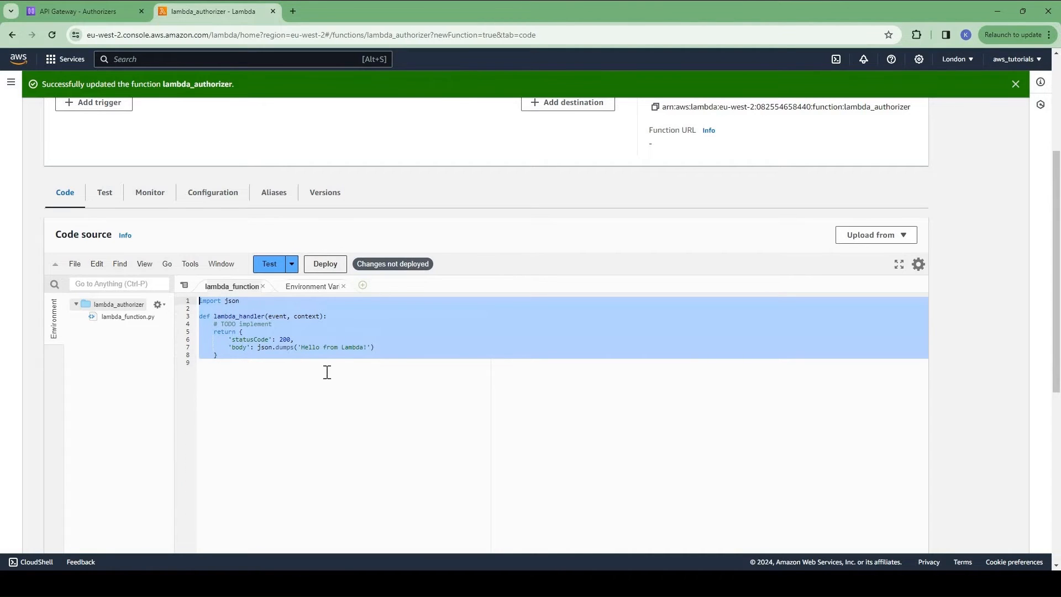
{"action": "key", "text": "ctrl+v"}
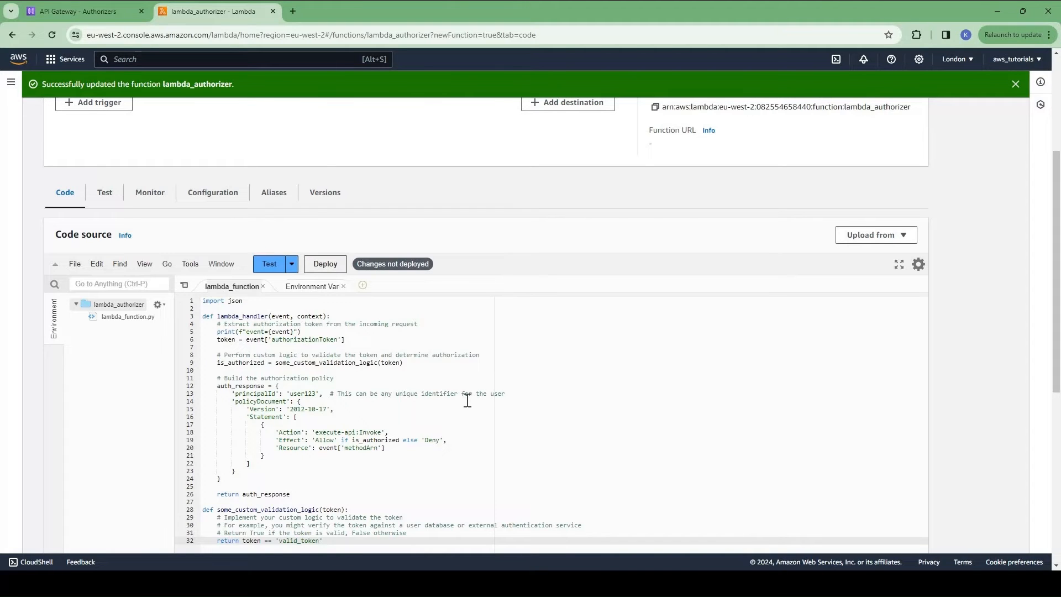
{"action": "scroll", "coordinate": [462, 407], "scroll_direction": "down", "scroll_amount": 4}
{"action": "scroll", "coordinate": [521, 443], "scroll_direction": "up", "scroll_amount": 5}
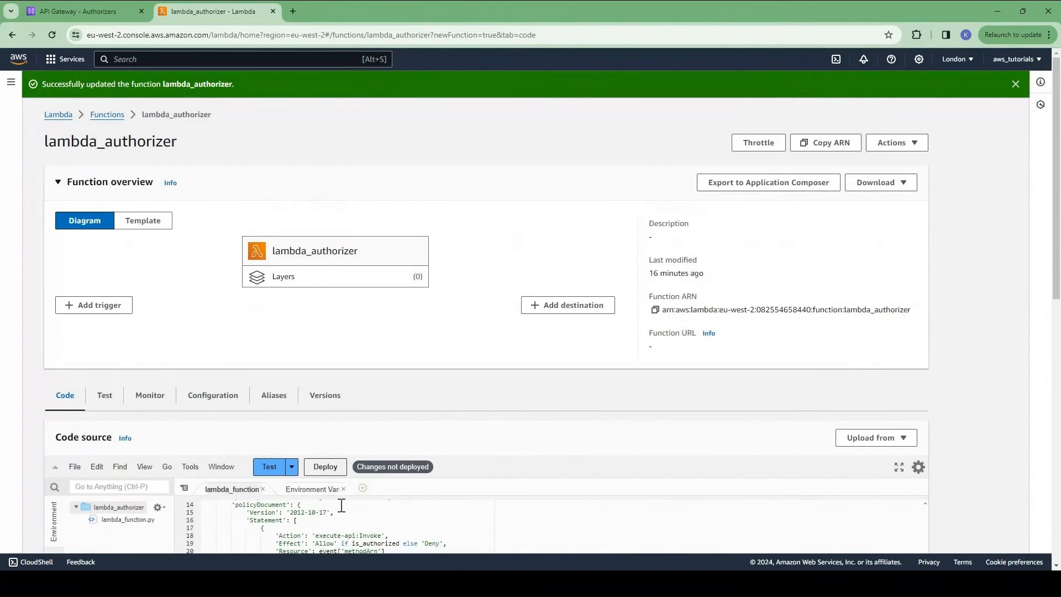
{"action": "left_click", "coordinate": [326, 467]}
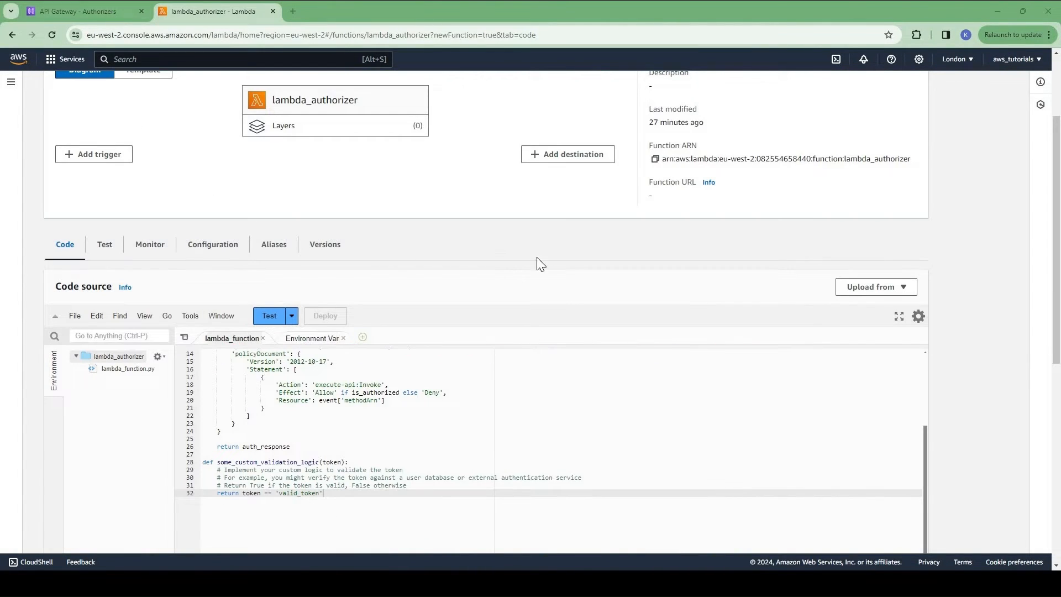
{"action": "key", "text": "ctrl+shift+Tab"}
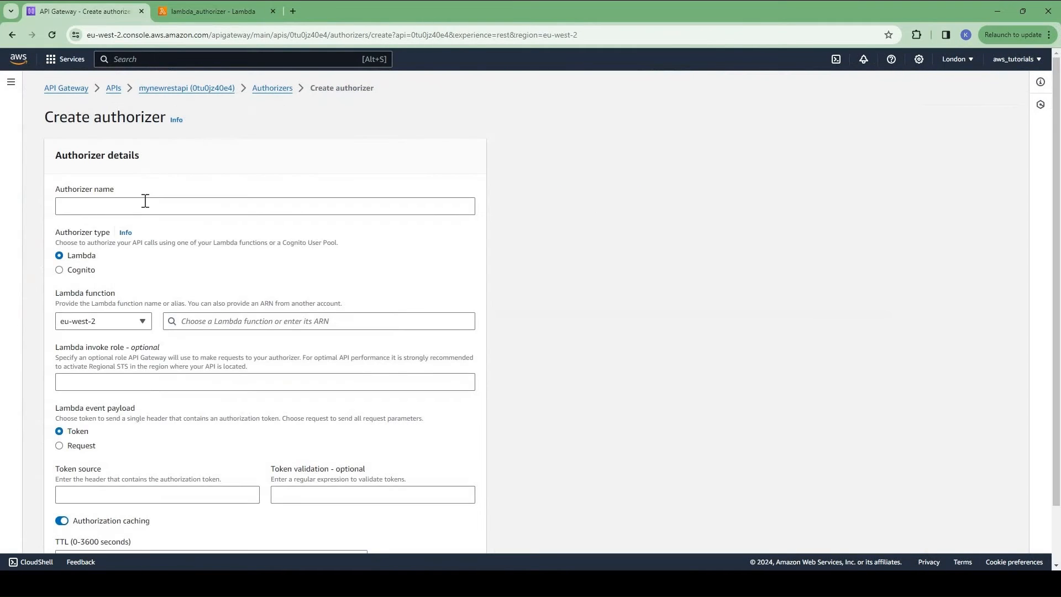
Step: Name a new authorizer lambda_auth and use the lambda_authorizer function
{"action": "left_click", "coordinate": [146, 203]}
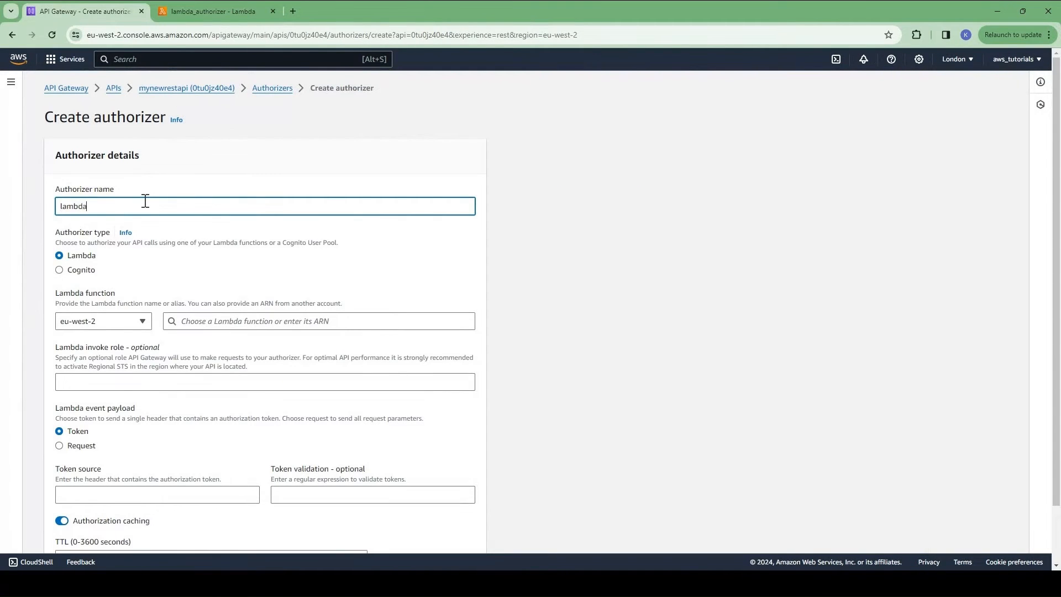
{"action": "type", "text": "lambda_auth"}
{"action": "left_click", "coordinate": [365, 325]}
{"action": "left_click", "coordinate": [333, 324]}
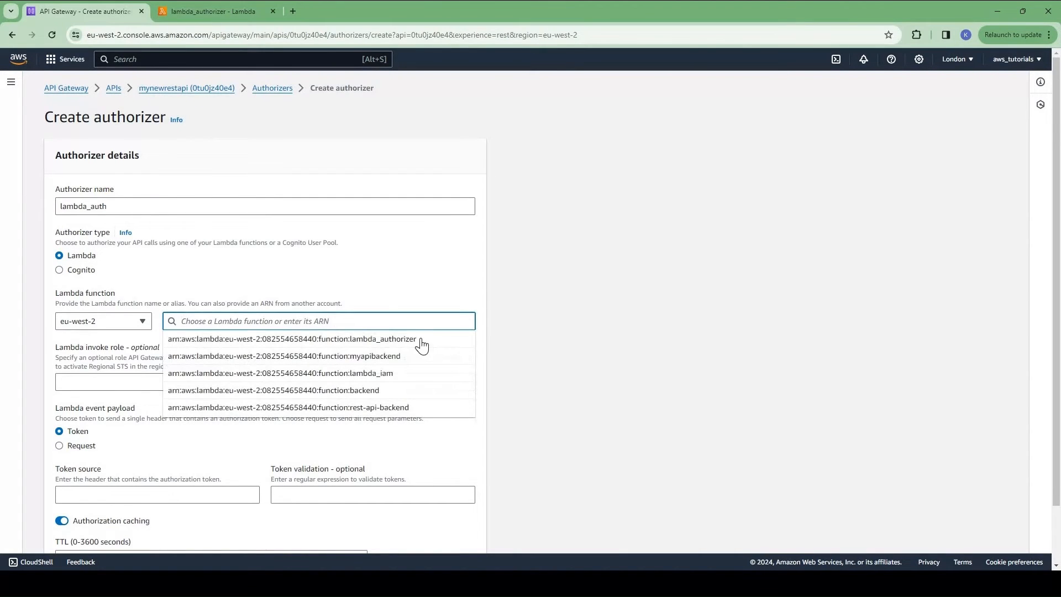
{"action": "left_click", "coordinate": [422, 340]}
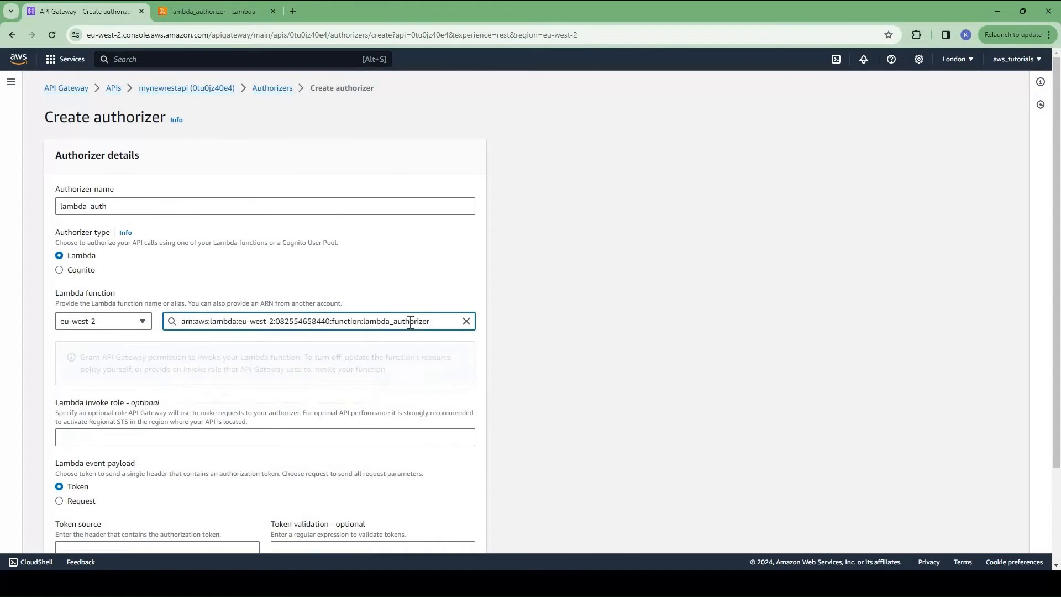
{"action": "left_click", "coordinate": [556, 327]}
{"action": "scroll", "coordinate": [556, 329], "scroll_direction": "down", "scroll_amount": 3}
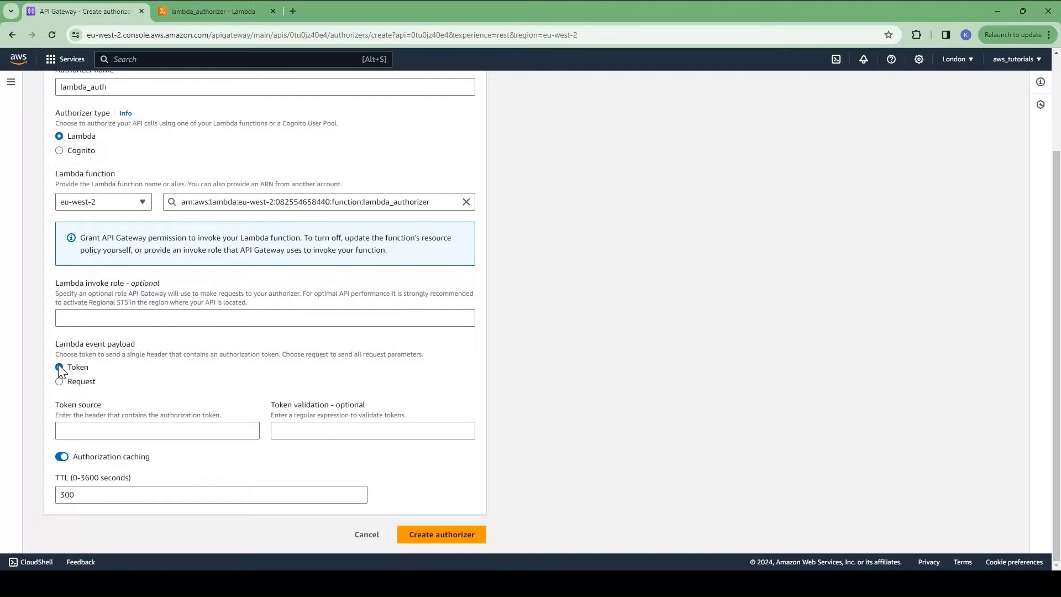
Step: Set token source to authorizationToken, turn off caching, and create the authorizer
{"action": "left_click", "coordinate": [105, 432]}
{"action": "type", "text": "auth"}
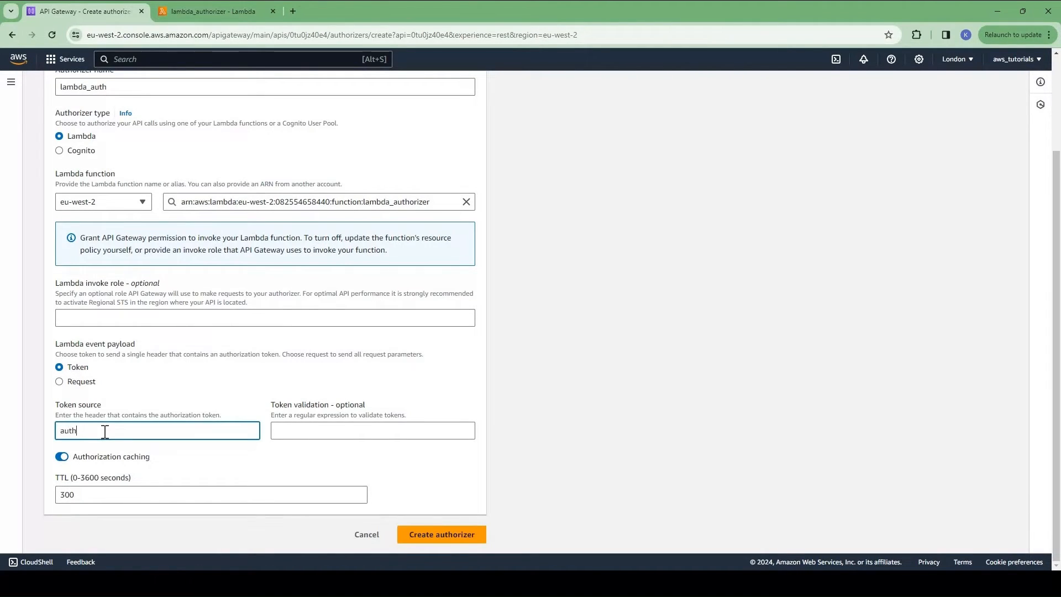
{"action": "type", "text": "orizationToken"}
{"action": "left_click_drag", "start_coordinate": [64, 415], "coordinate": [180, 431]}
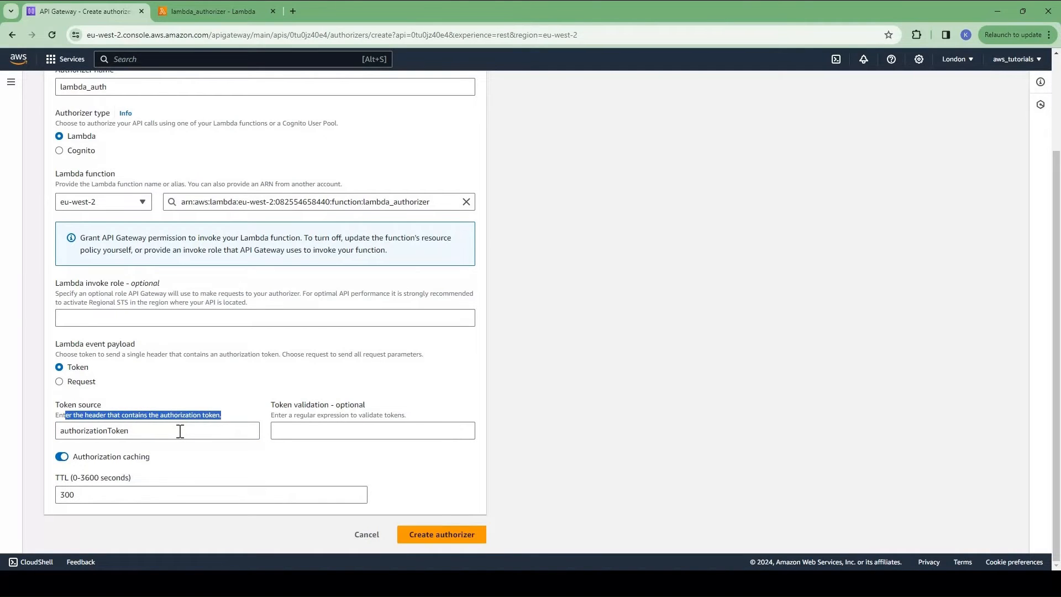
{"action": "left_click", "coordinate": [180, 431]}
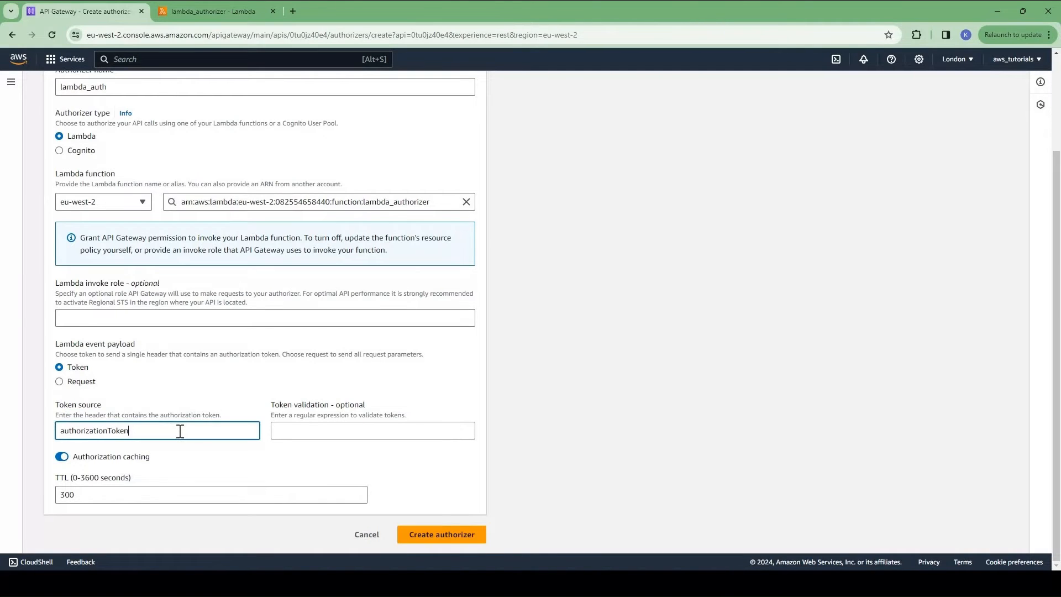
{"action": "left_click", "coordinate": [61, 456]}
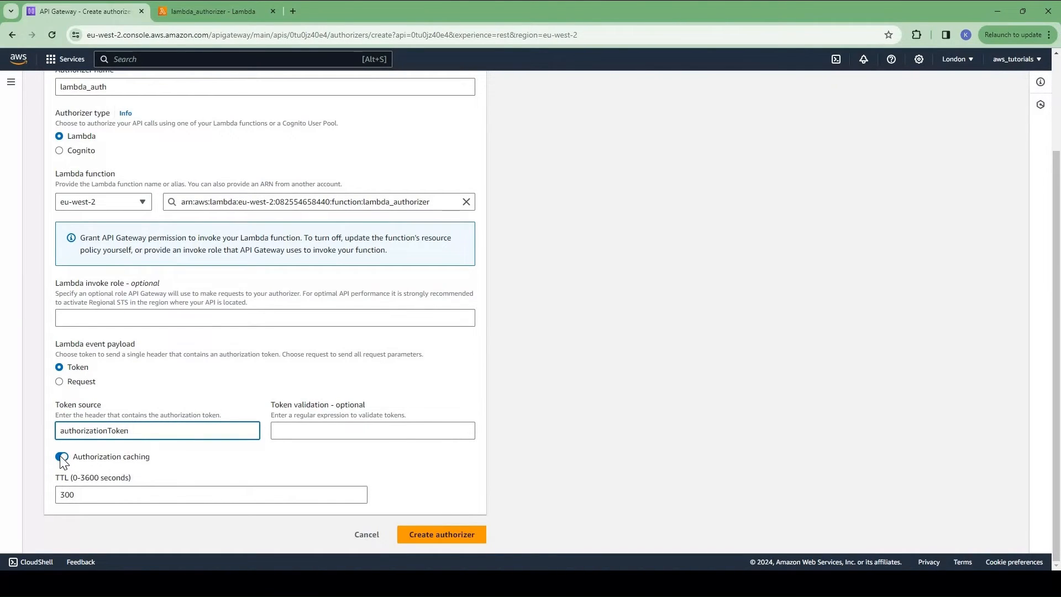
{"action": "left_click", "coordinate": [451, 535]}
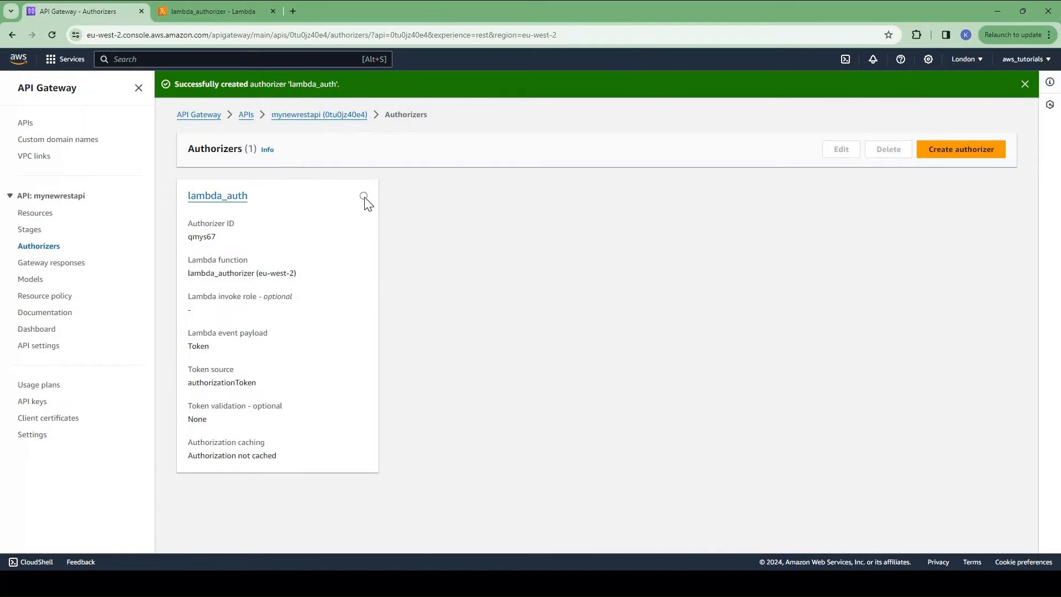
Step: Test the lambda_auth authorizer with token value invalid_token
{"action": "left_click", "coordinate": [218, 199]}
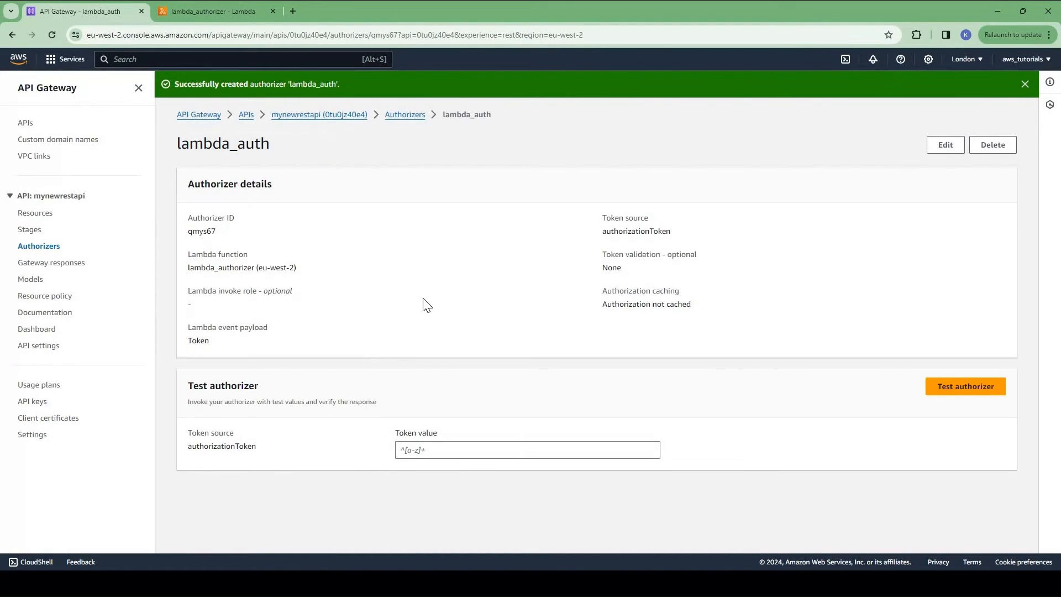
{"action": "left_click", "coordinate": [432, 450]}
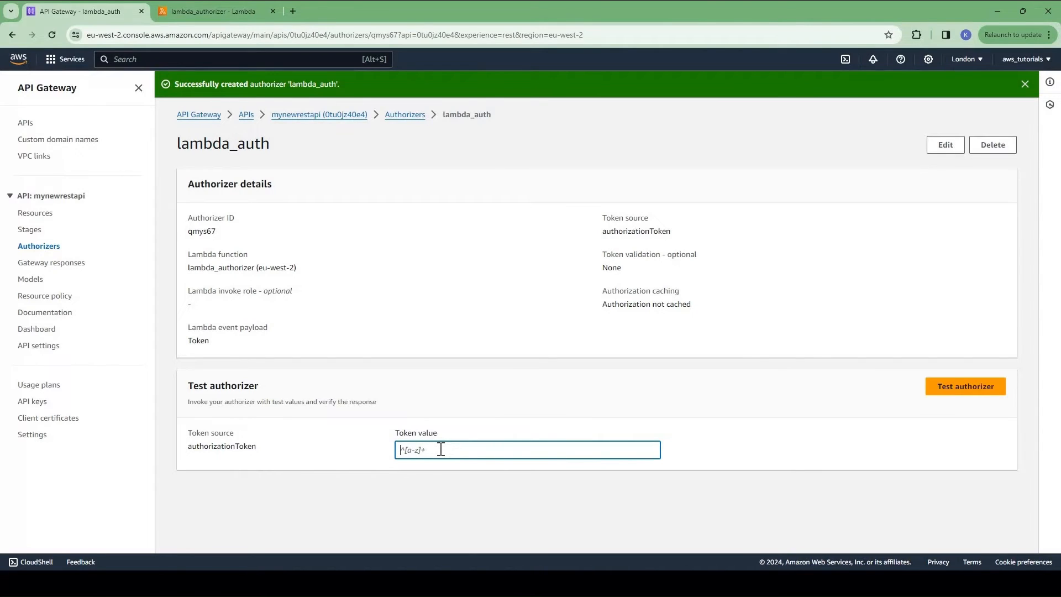
{"action": "type", "text": "in"}
{"action": "type", "text": "valid_token"}
{"action": "left_click", "coordinate": [966, 387]}
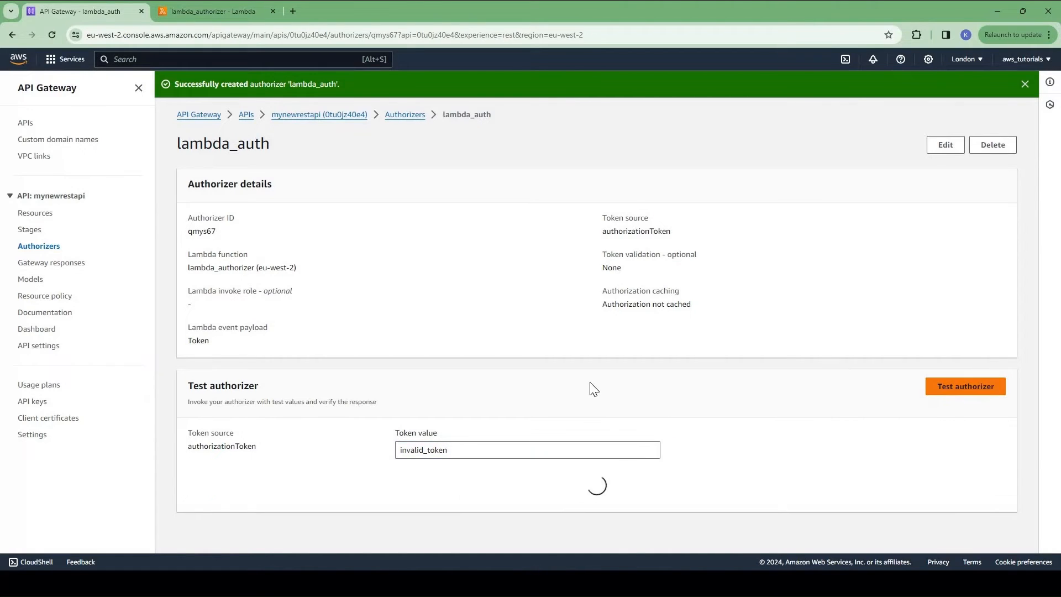
Step: Highlight the returned policy JSON and its Deny effect
{"action": "scroll", "coordinate": [348, 343], "scroll_direction": "down", "scroll_amount": 5}
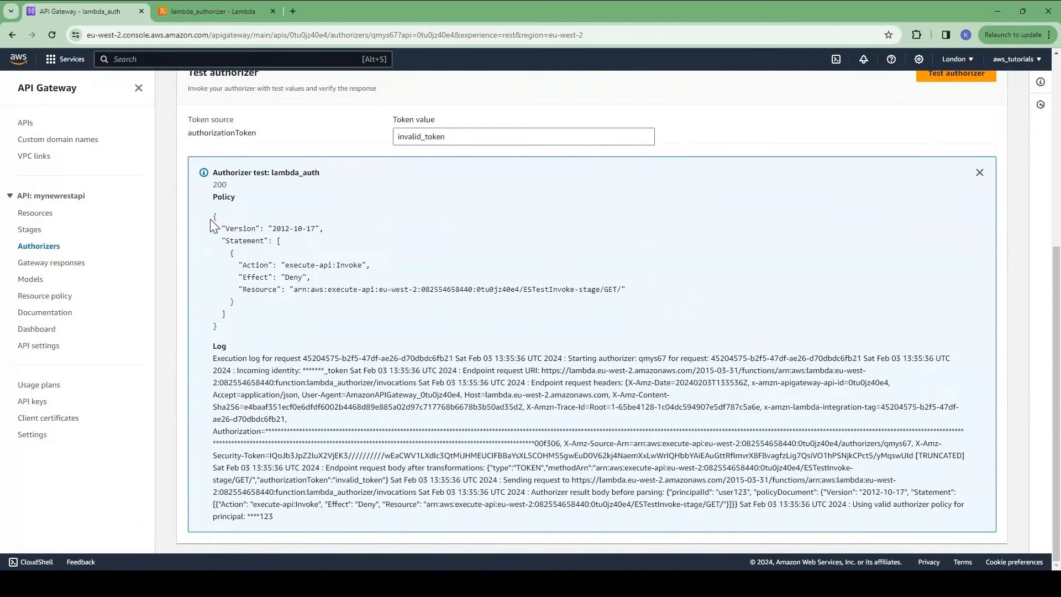
{"action": "left_click_drag", "start_coordinate": [213, 171], "coordinate": [237, 331]}
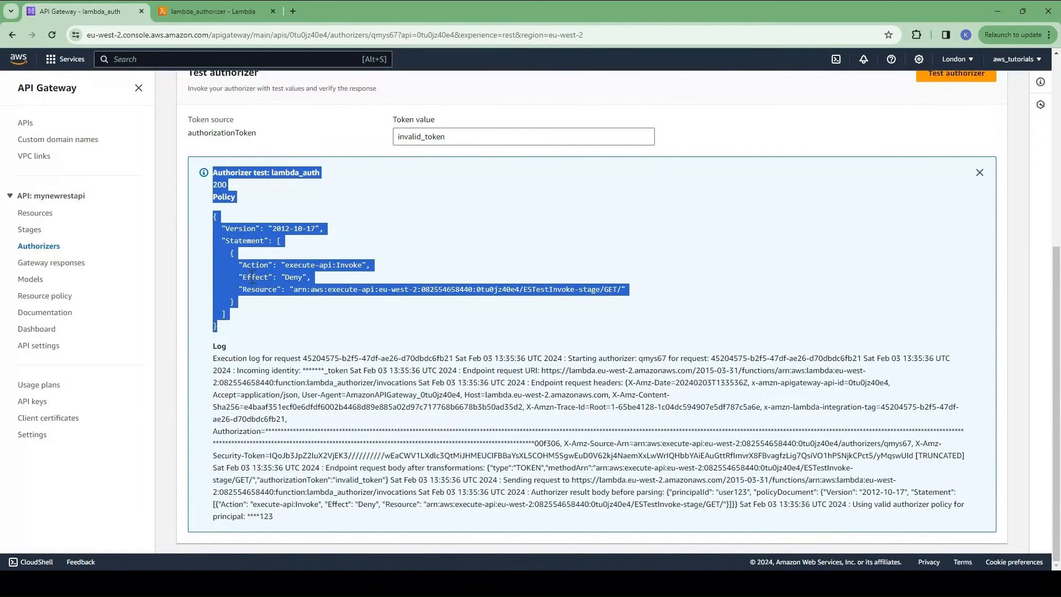
{"action": "left_click", "coordinate": [290, 277]}
{"action": "double_click", "coordinate": [290, 277]}
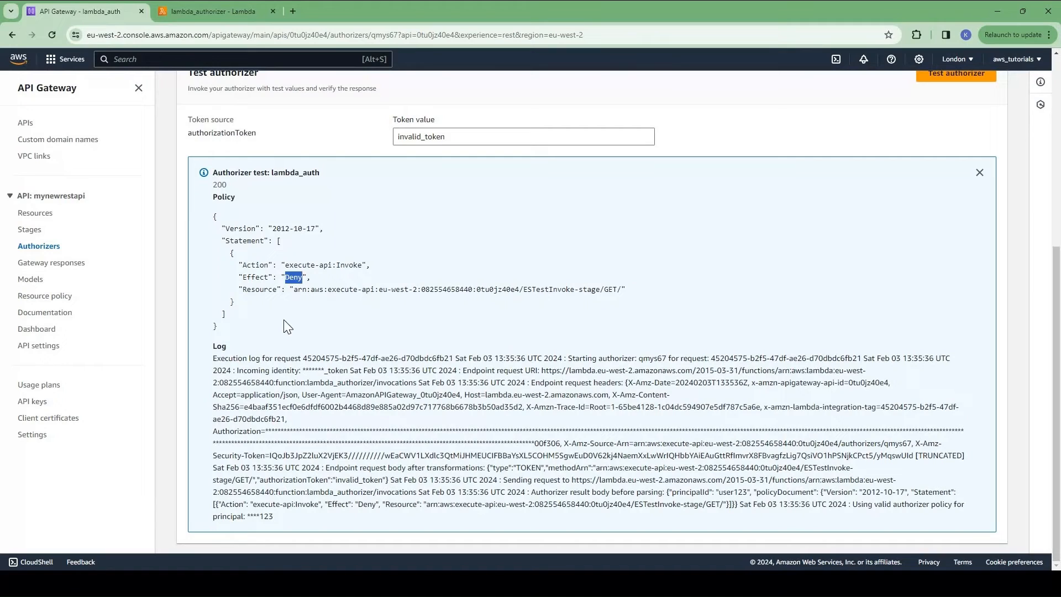
{"action": "left_click", "coordinate": [232, 335]}
{"action": "left_click_drag", "start_coordinate": [218, 330], "coordinate": [214, 216]}
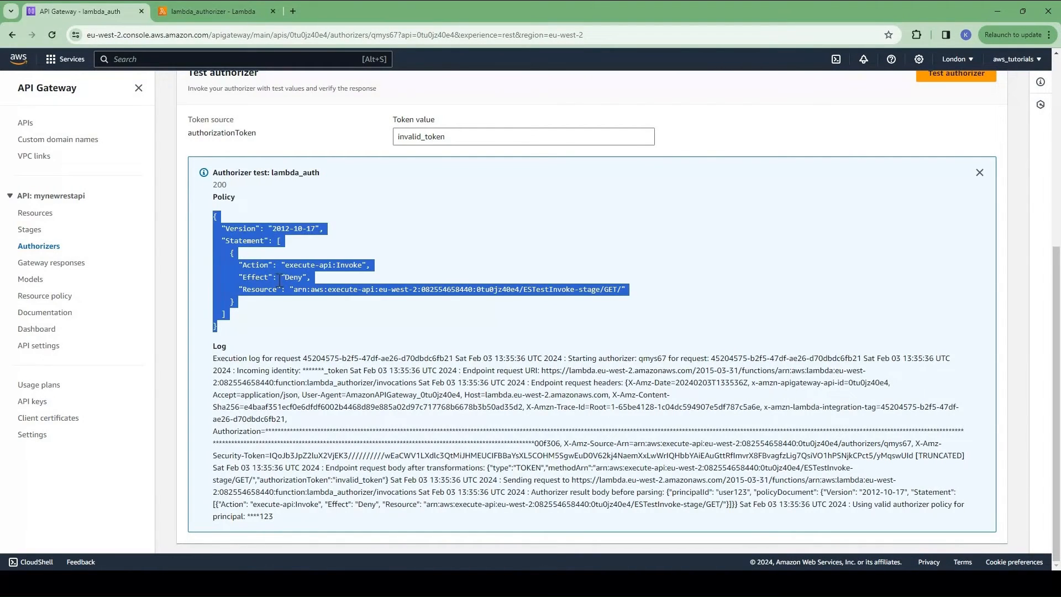
{"action": "left_click", "coordinate": [247, 335]}
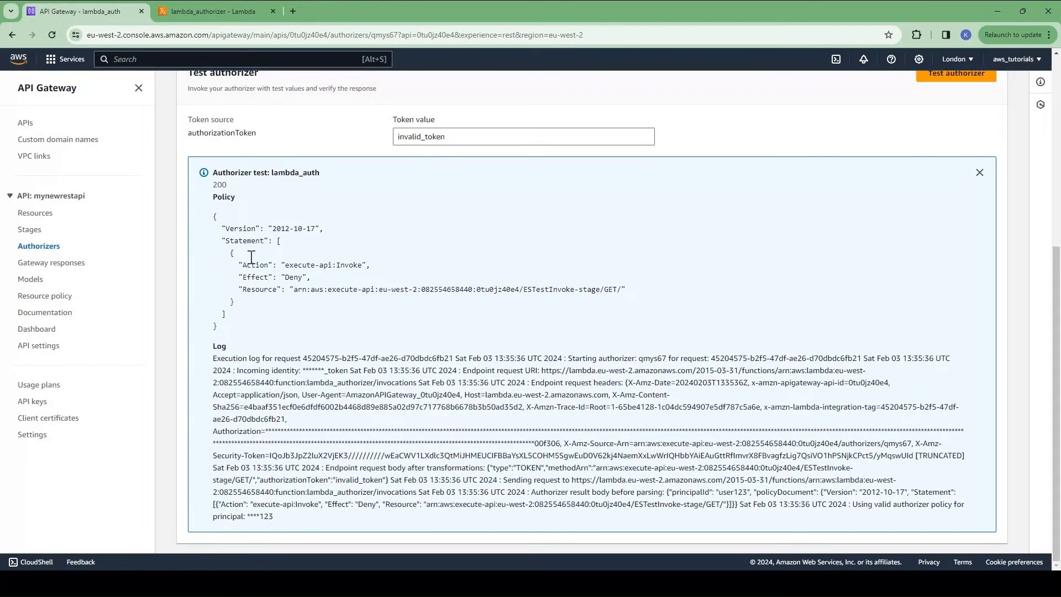
Step: Highlight the event print statement on line 5 of the lambda_authorizer code
{"action": "left_click", "coordinate": [220, 10]}
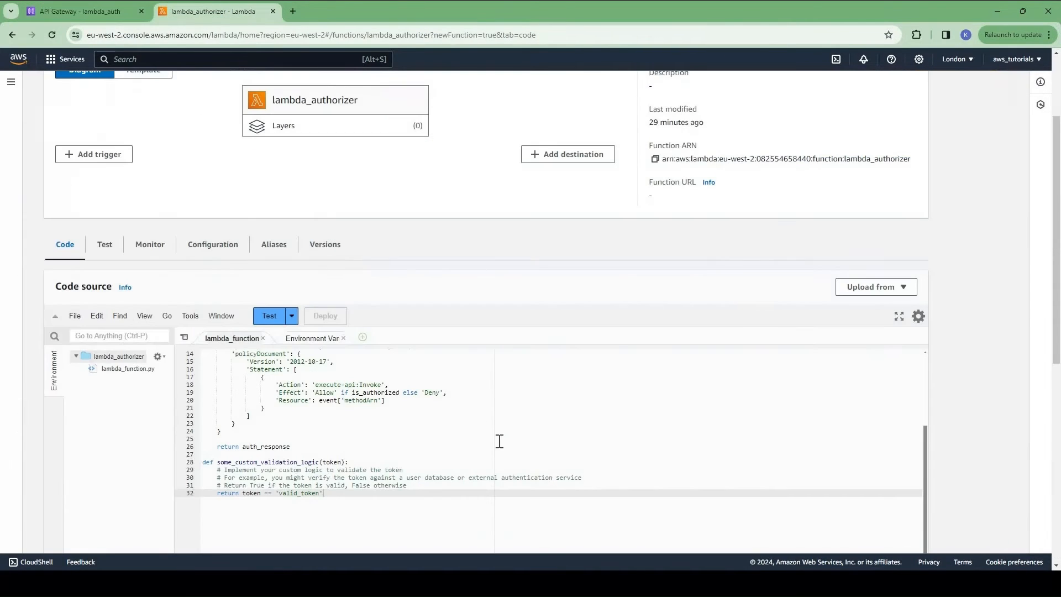
{"action": "scroll", "coordinate": [1021, 273], "scroll_direction": "up", "scroll_amount": 2}
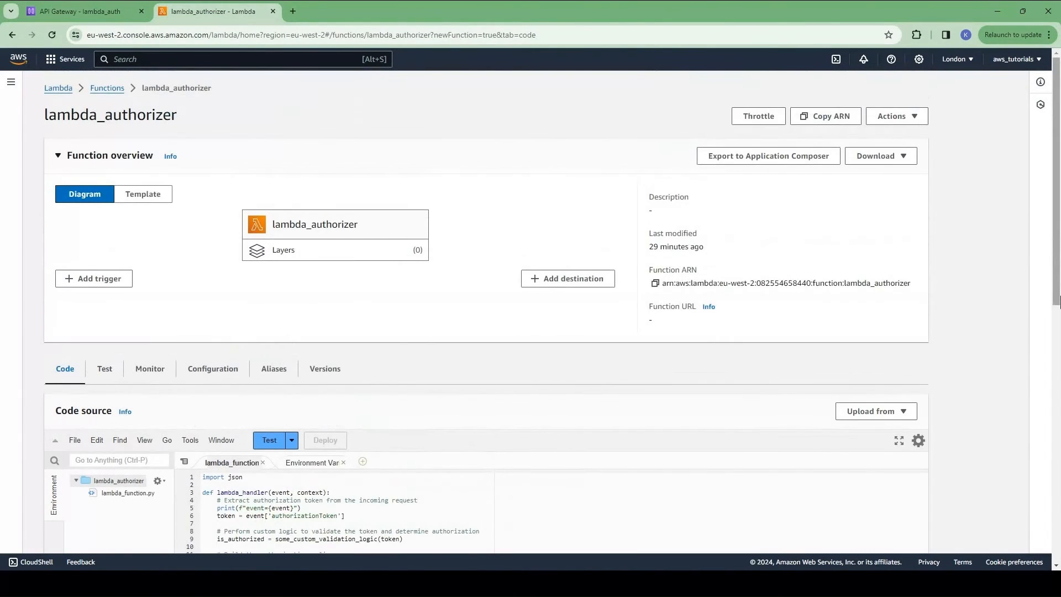
{"action": "scroll", "coordinate": [403, 344], "scroll_direction": "down", "scroll_amount": 3}
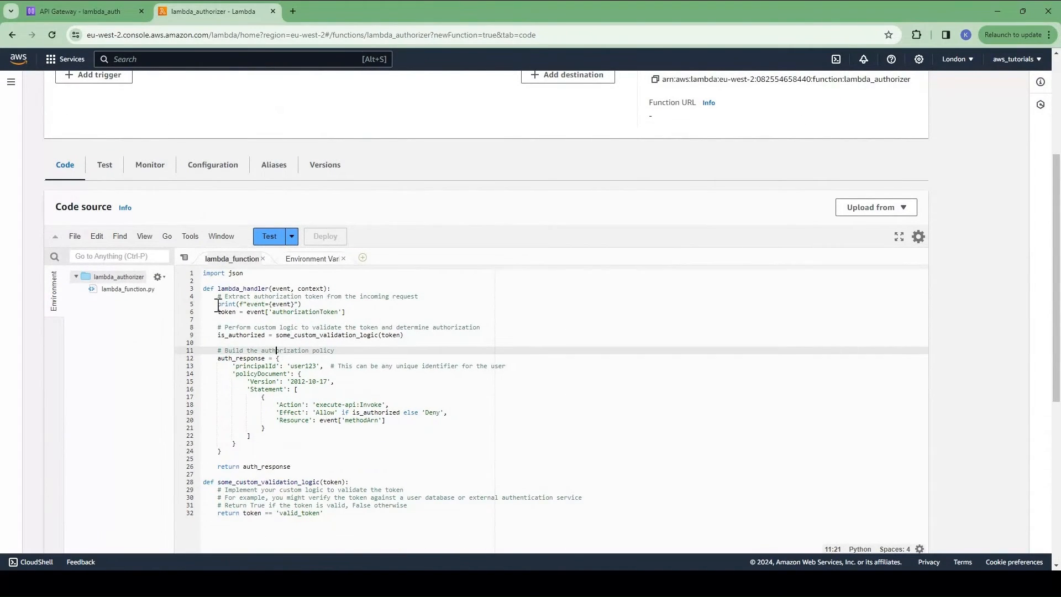
{"action": "left_click_drag", "start_coordinate": [218, 304], "coordinate": [304, 313]}
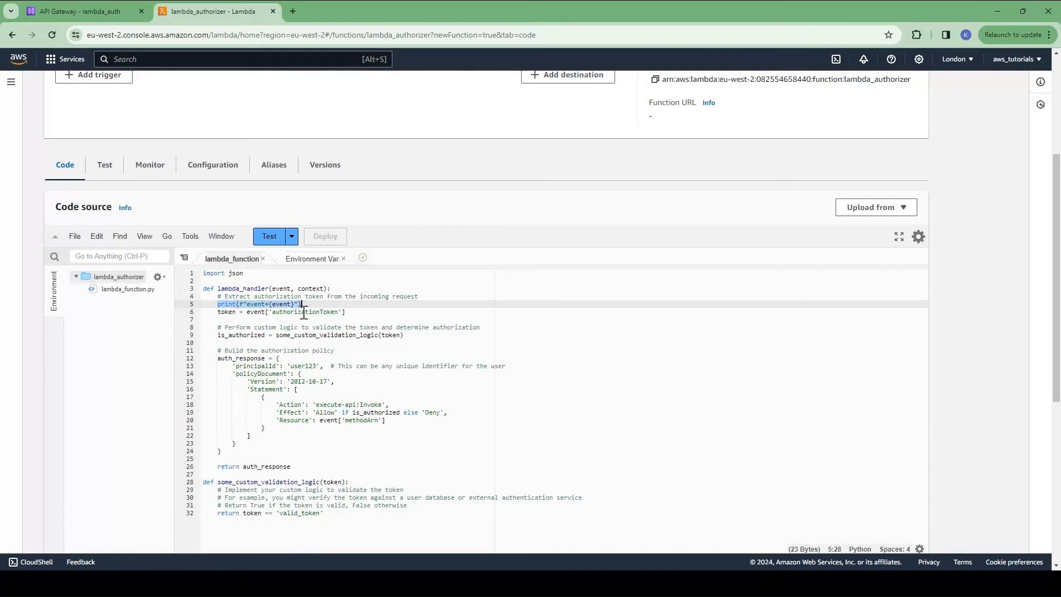
{"action": "left_click", "coordinate": [236, 318]}
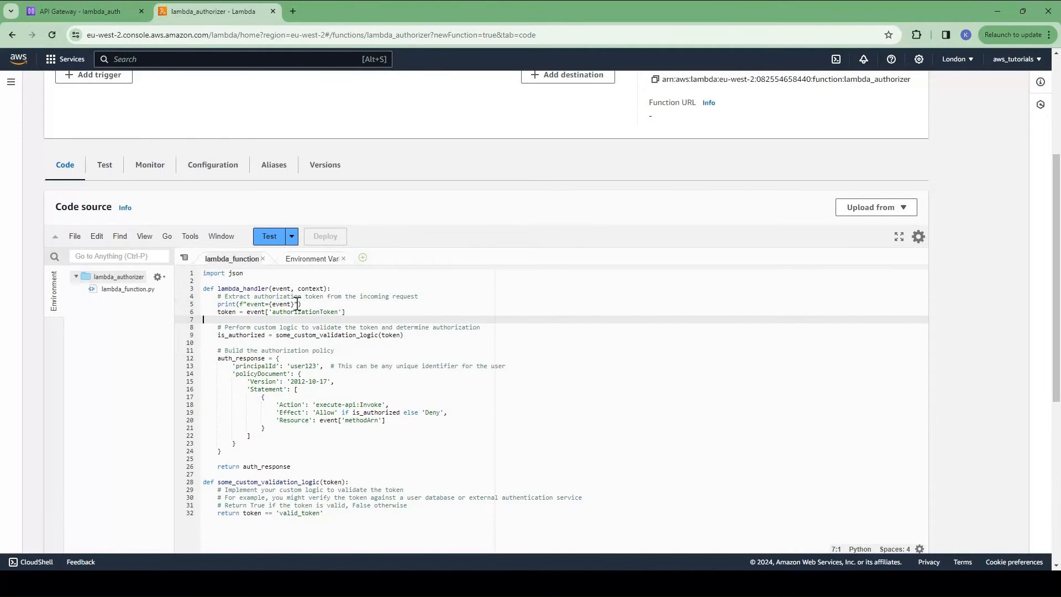
{"action": "left_click_drag", "start_coordinate": [218, 304], "coordinate": [305, 307]}
{"action": "key", "text": "Down"}
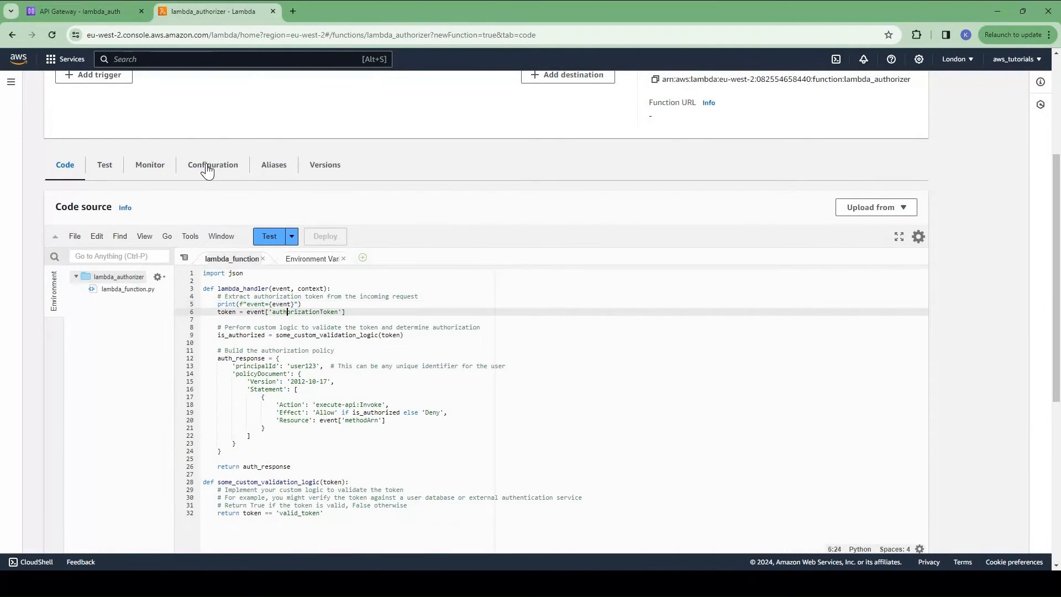
Step: Open lambda_authorizer's CloudWatch logs from its Monitor view
{"action": "left_click", "coordinate": [199, 173]}
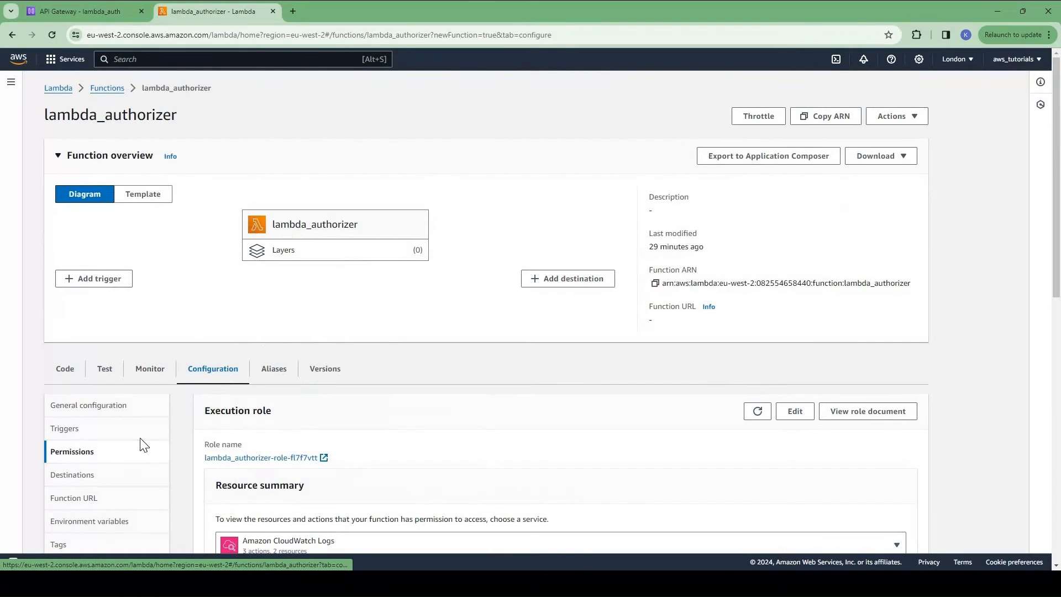
{"action": "left_click", "coordinate": [155, 372]}
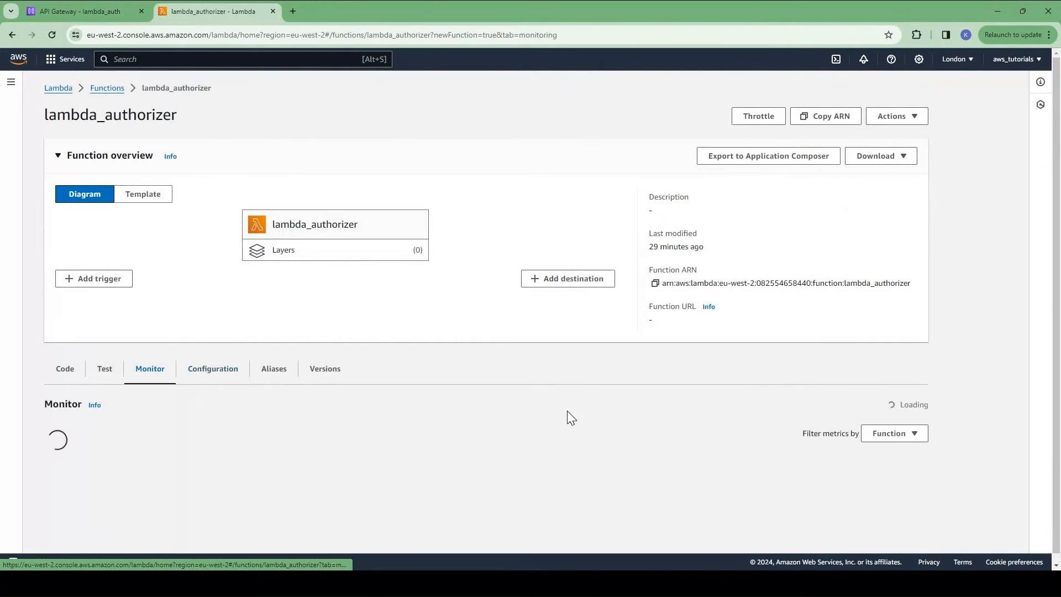
{"action": "left_click", "coordinate": [558, 404]}
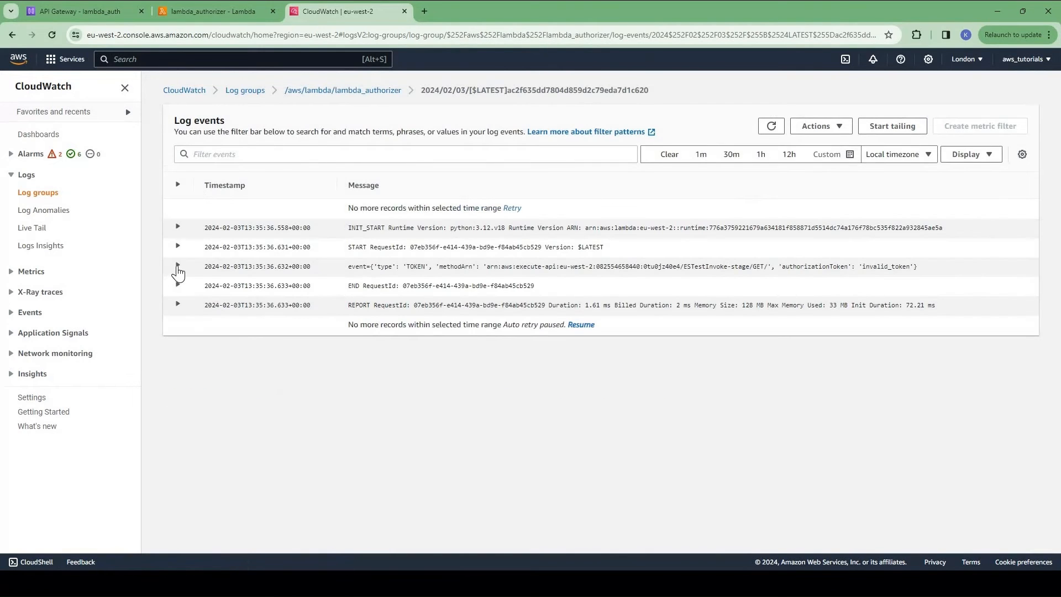
Step: Expand the logged event to check its TOKEN type, methodArn and 'invalid_token' value, then reopen lambda_authorizer's code
{"action": "left_click", "coordinate": [177, 266]}
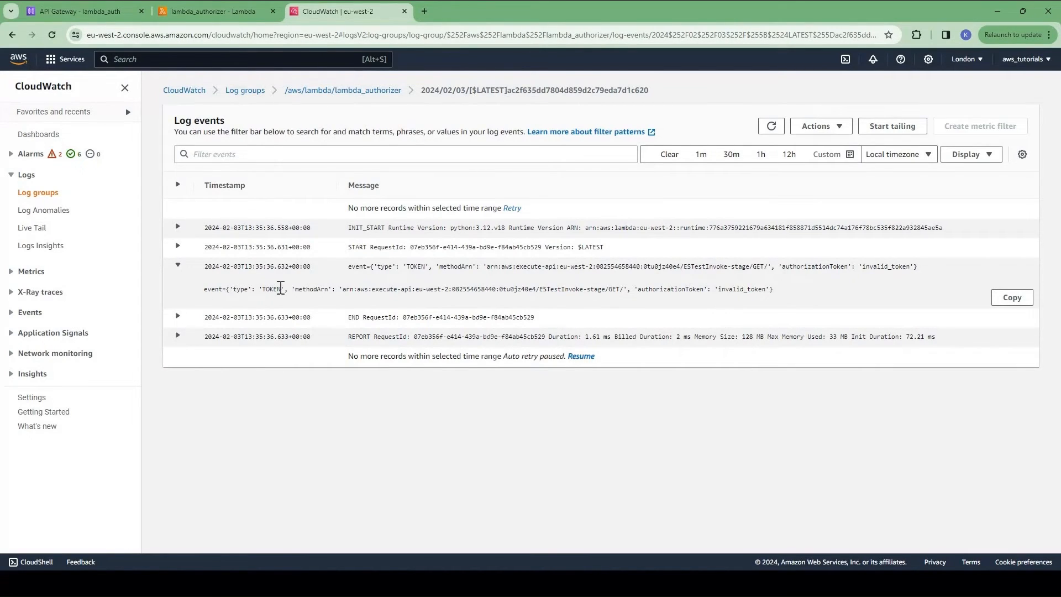
{"action": "left_click_drag", "start_coordinate": [231, 288], "coordinate": [589, 288]}
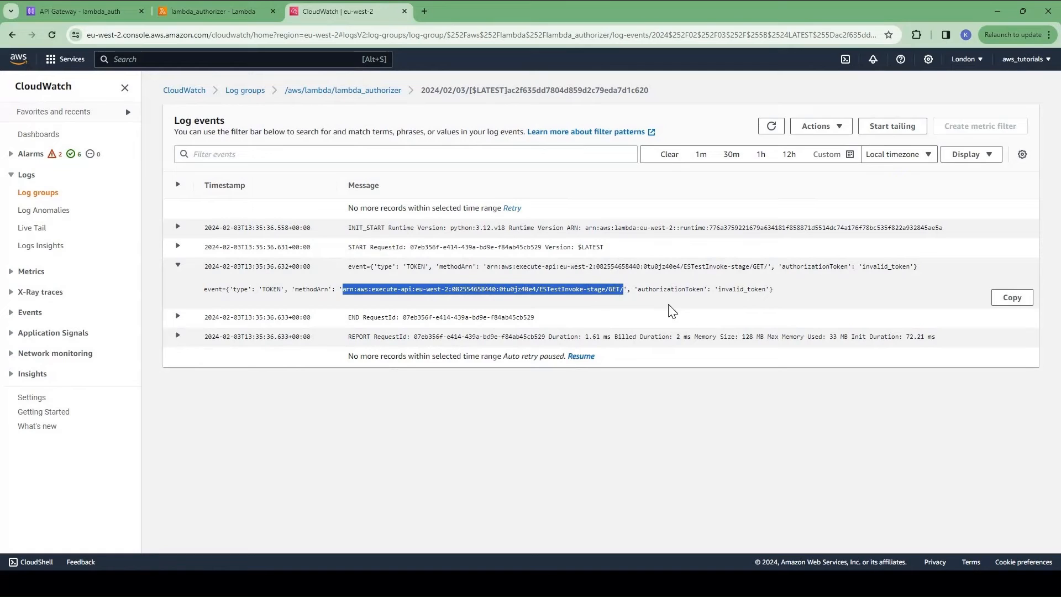
{"action": "left_click", "coordinate": [665, 290]}
{"action": "double_click", "coordinate": [664, 289]}
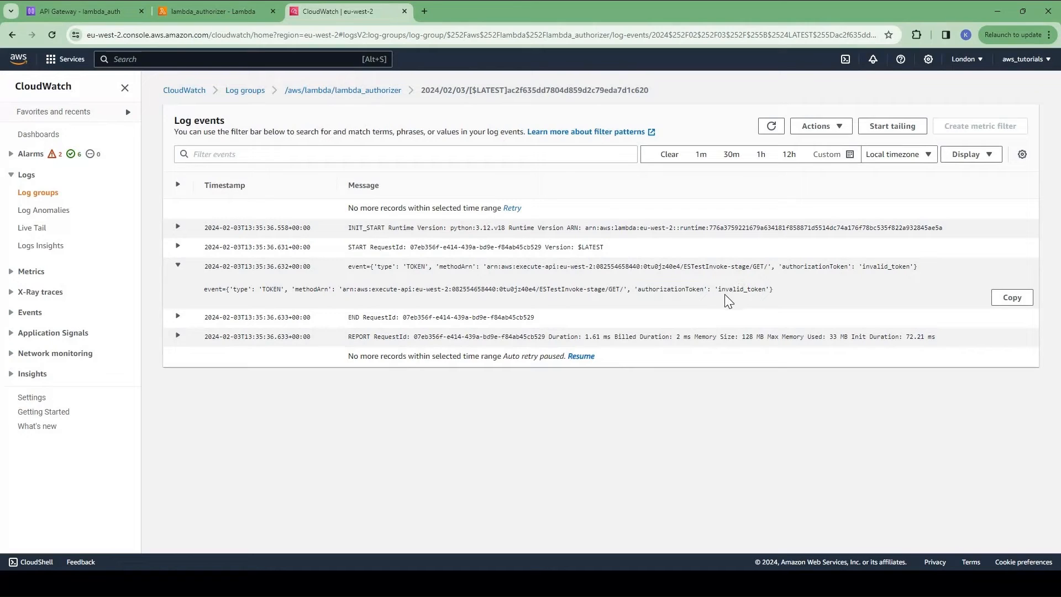
{"action": "double_click", "coordinate": [725, 295]}
{"action": "left_click", "coordinate": [686, 291]}
{"action": "left_click", "coordinate": [215, 11]}
{"action": "left_click", "coordinate": [65, 369]}
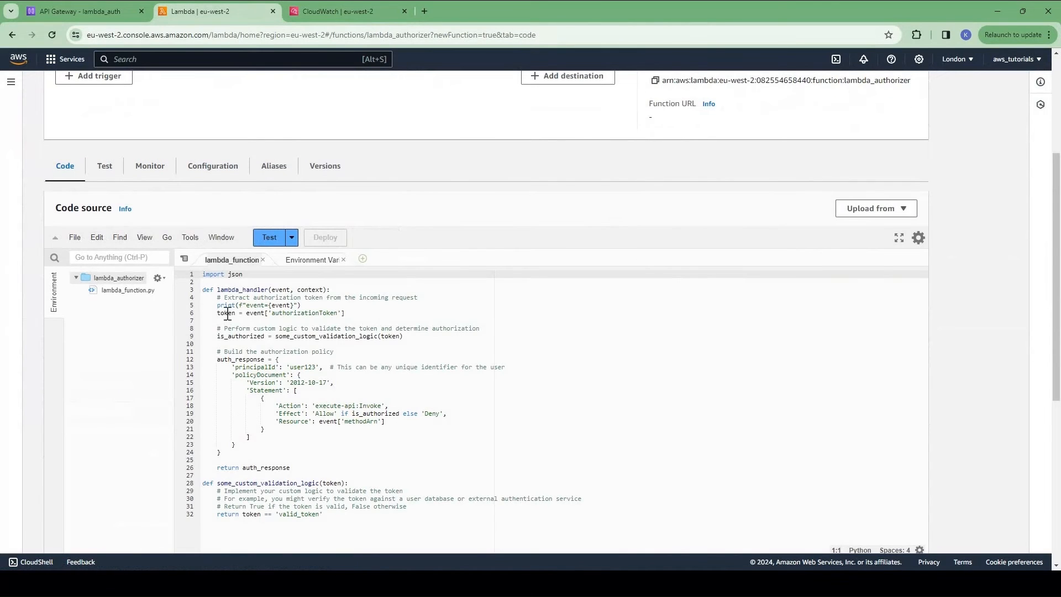
Step: Read the handler's token extraction from event and its some_custom_validation_logic call
{"action": "left_click_drag", "start_coordinate": [217, 312], "coordinate": [362, 314]}
{"action": "double_click", "coordinate": [254, 313]}
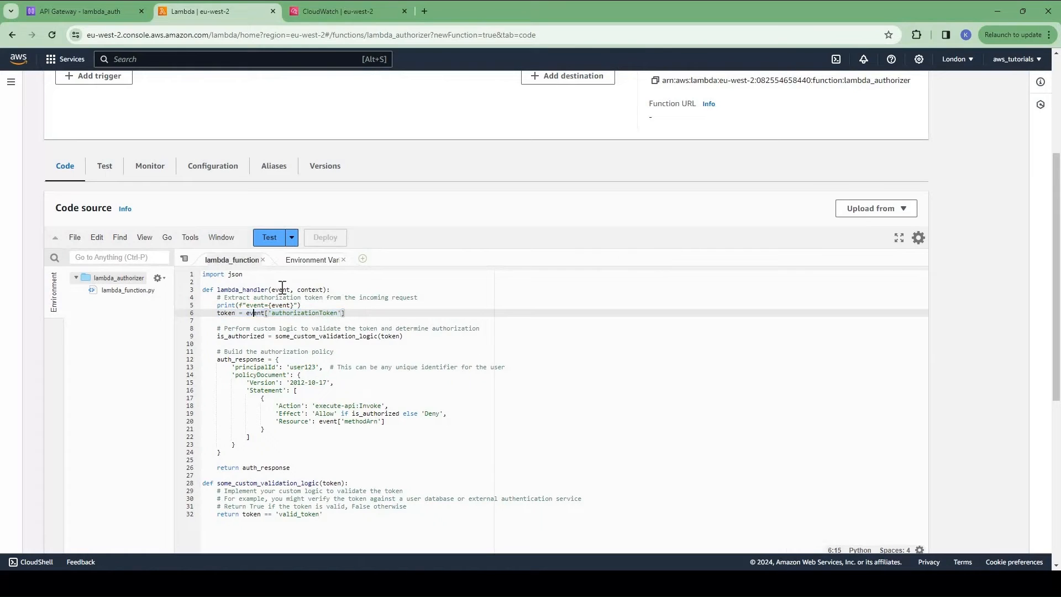
{"action": "left_click", "coordinate": [318, 337]}
{"action": "left_click", "coordinate": [236, 335]}
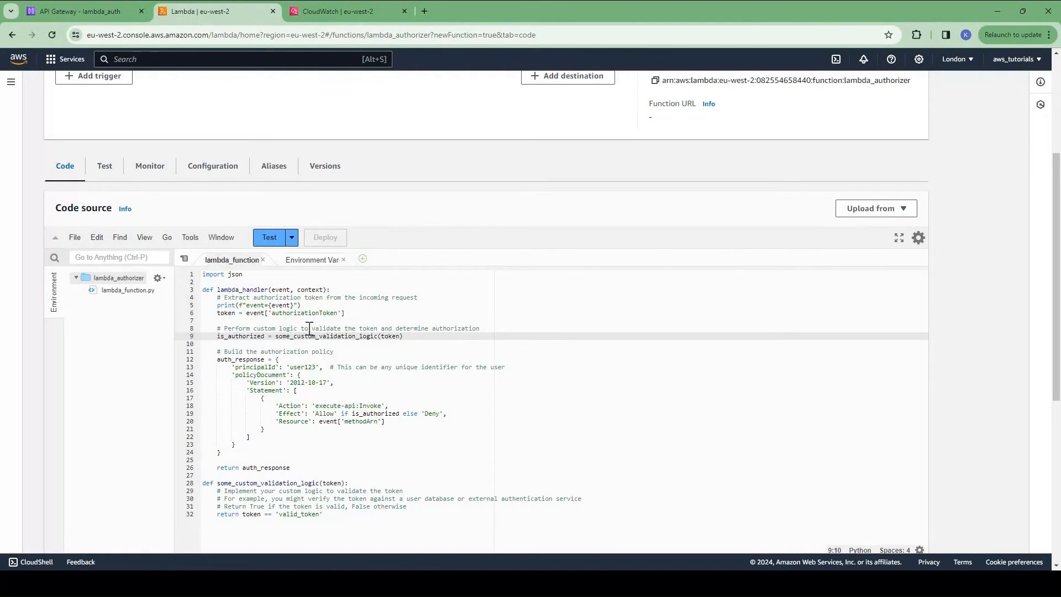
{"action": "left_click_drag", "start_coordinate": [216, 329], "coordinate": [493, 330]}
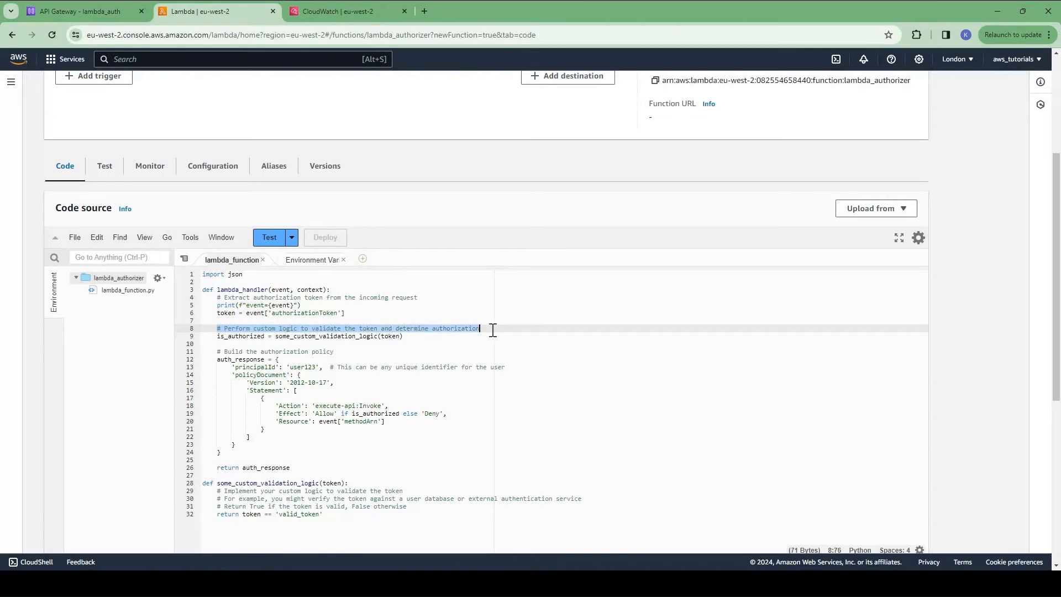
{"action": "left_click", "coordinate": [434, 345]}
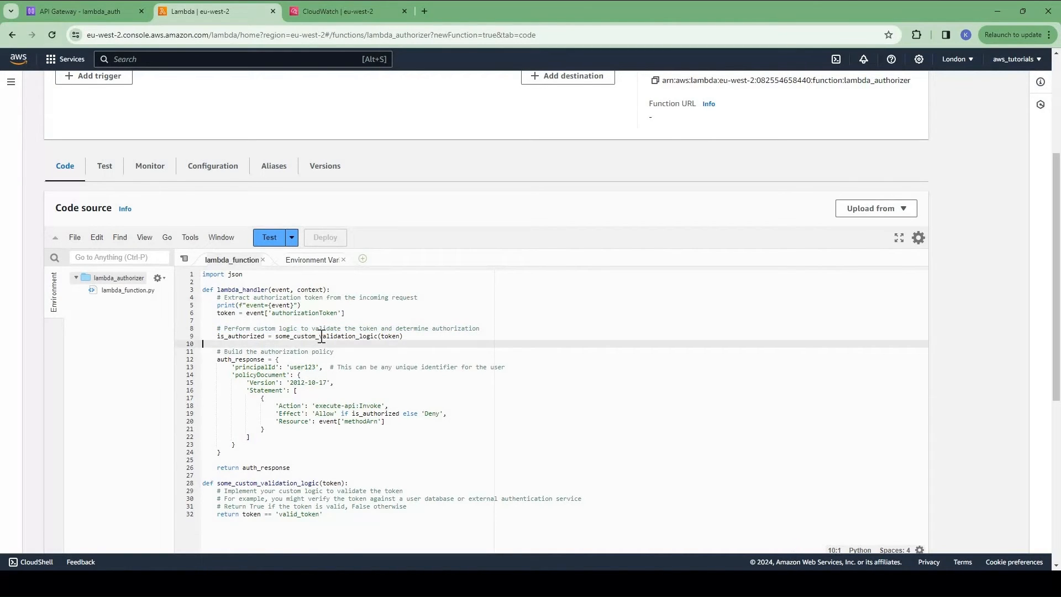
{"action": "double_click", "coordinate": [321, 337]}
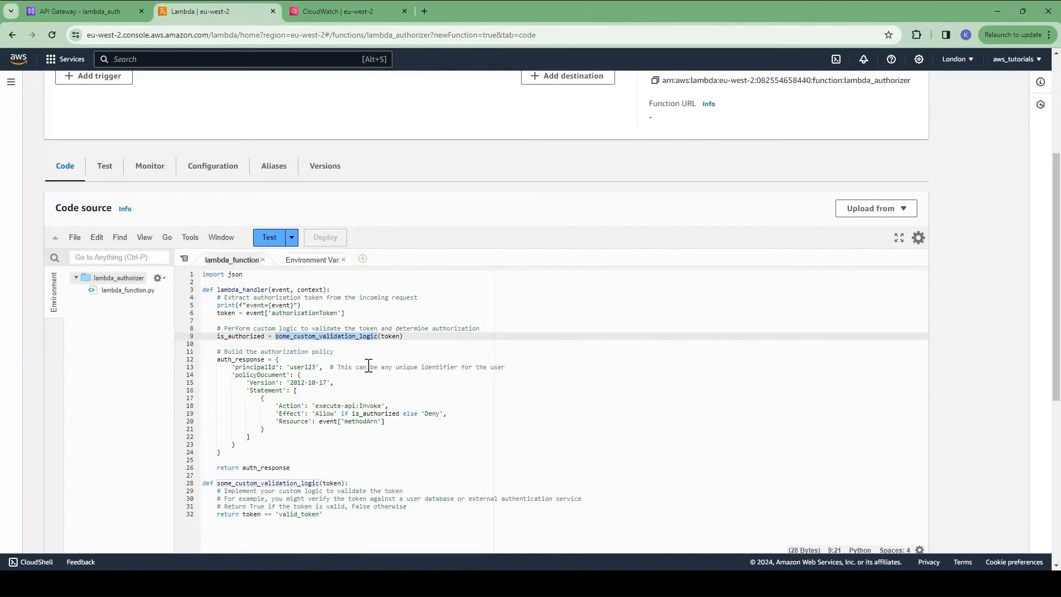
Step: Locate some_custom_validation_logic's return of token == 'valid_token' on line 32
{"action": "scroll", "coordinate": [273, 384], "scroll_direction": "down", "scroll_amount": 2}
{"action": "double_click", "coordinate": [273, 384]}
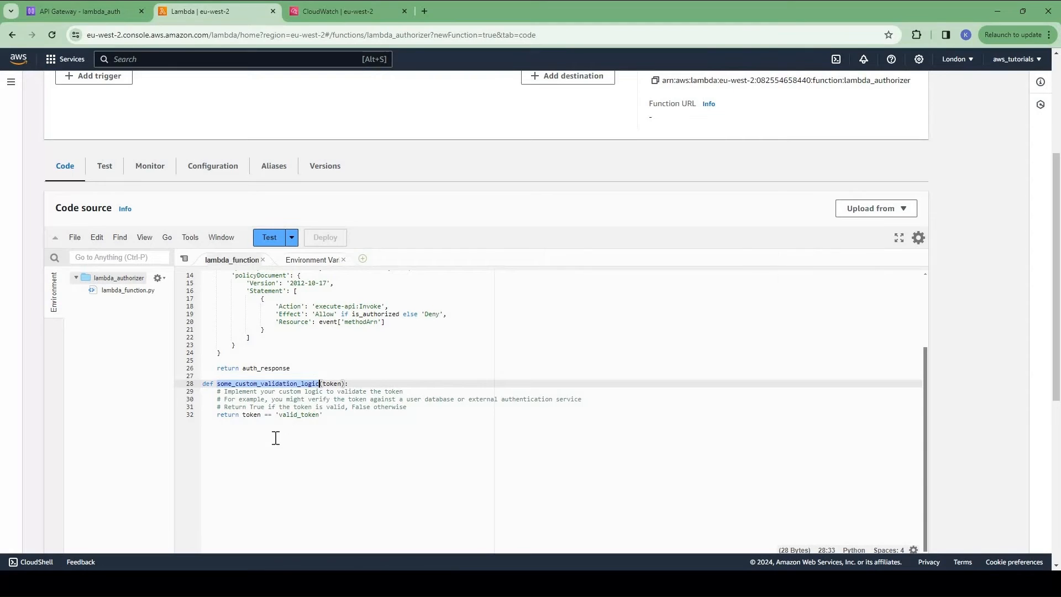
{"action": "left_click", "coordinate": [244, 423]}
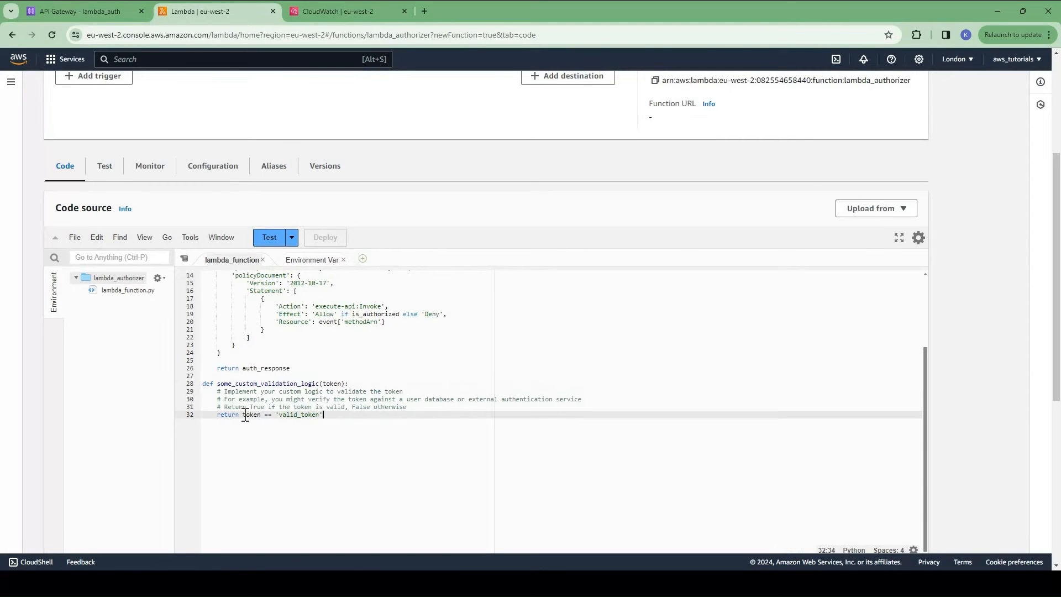
{"action": "left_click_drag", "start_coordinate": [244, 415], "coordinate": [324, 415]}
{"action": "left_click", "coordinate": [243, 415]}
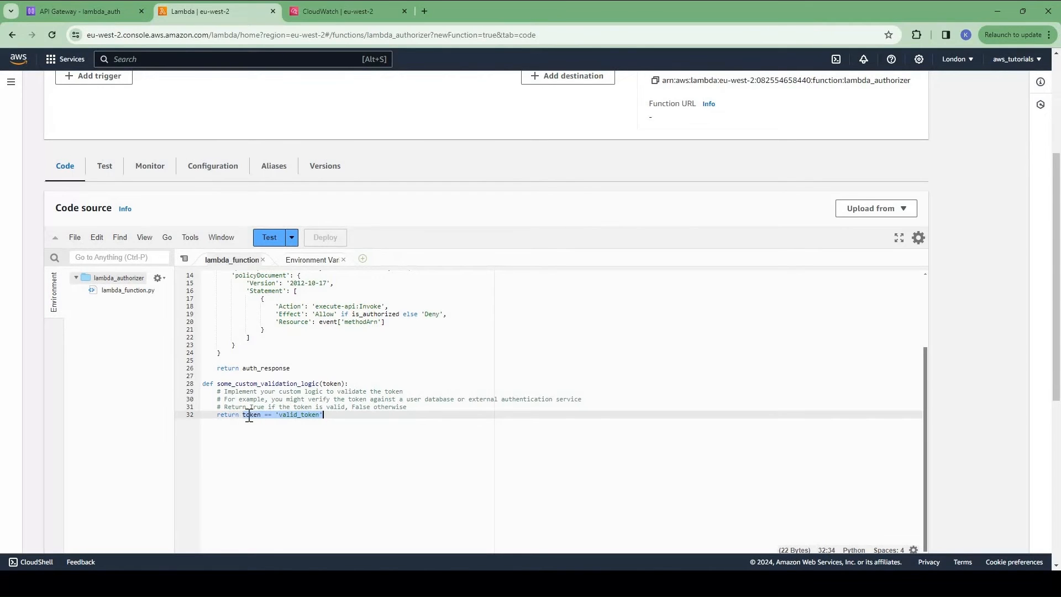
{"action": "left_click_drag", "start_coordinate": [243, 415], "coordinate": [317, 417]}
Step: Recheck the 'invalid_token' value in the CloudWatch log, then the is_authorized call in the Lambda code
{"action": "left_click", "coordinate": [322, 8]}
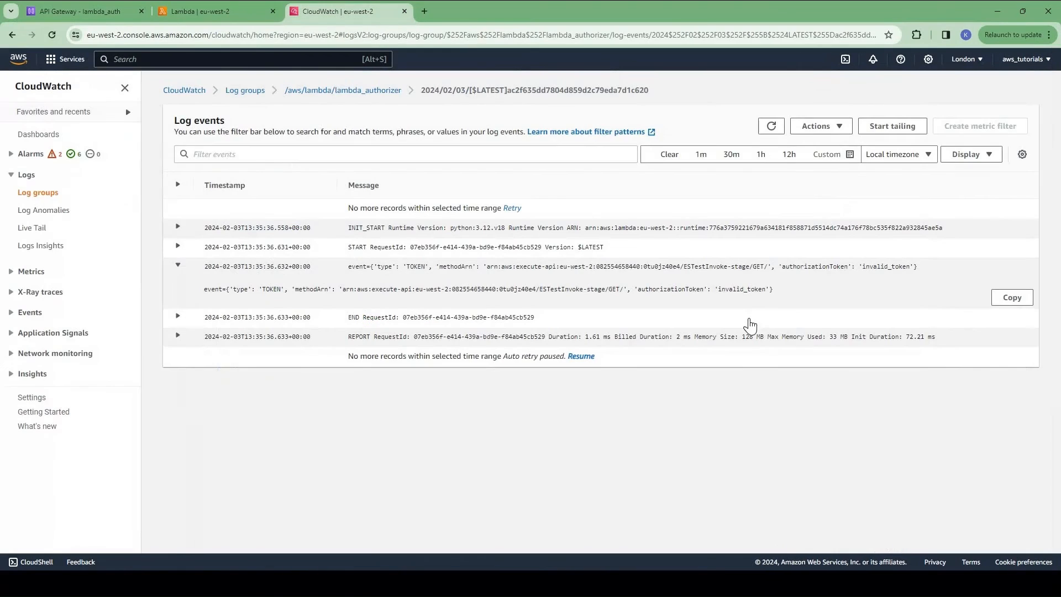
{"action": "double_click", "coordinate": [741, 289]}
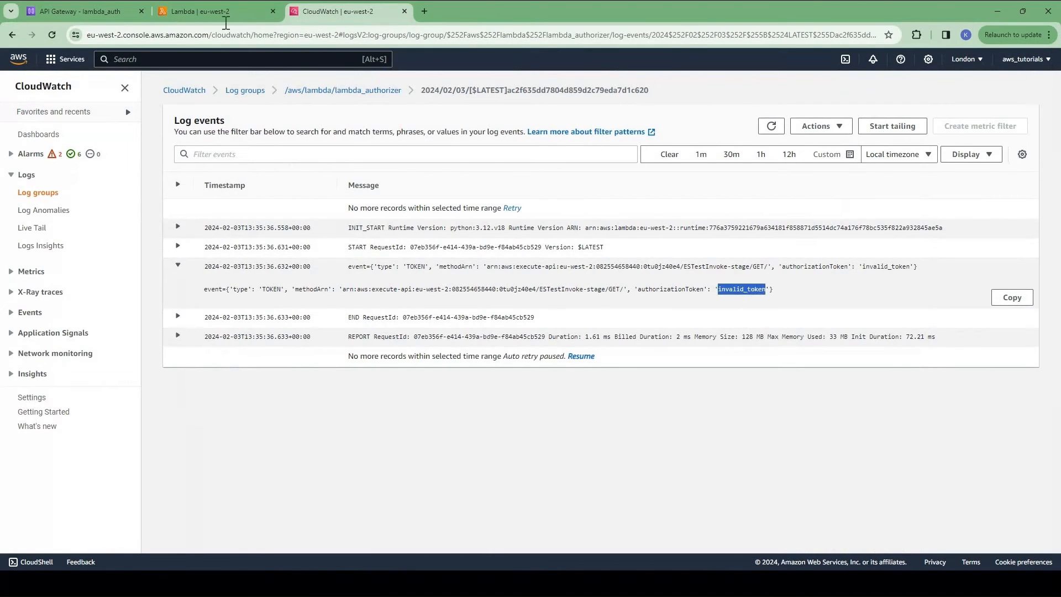
{"action": "left_click", "coordinate": [226, 22]}
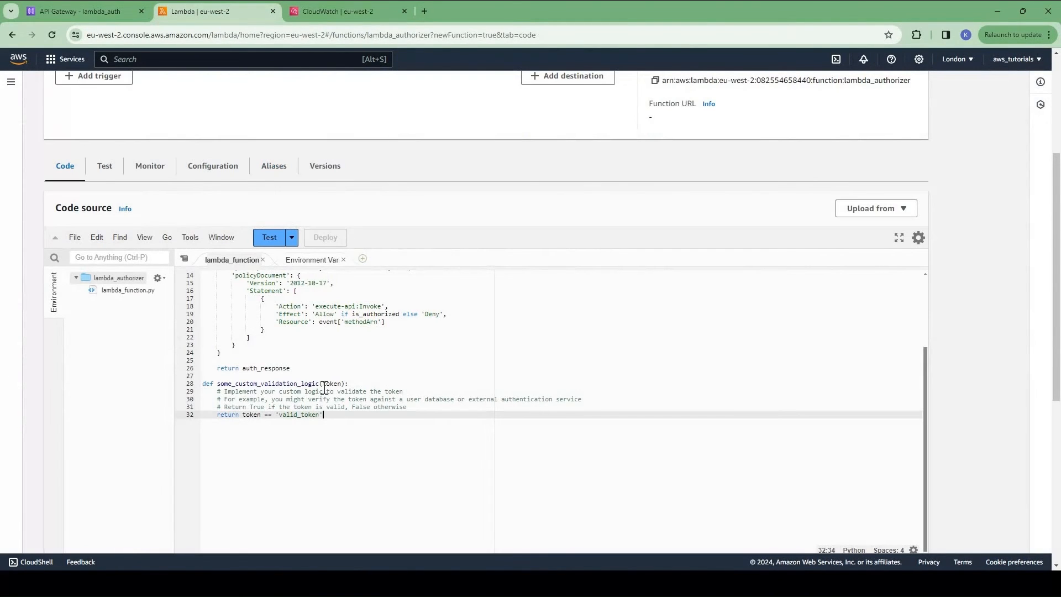
{"action": "scroll", "coordinate": [246, 335], "scroll_direction": "up", "scroll_amount": 3}
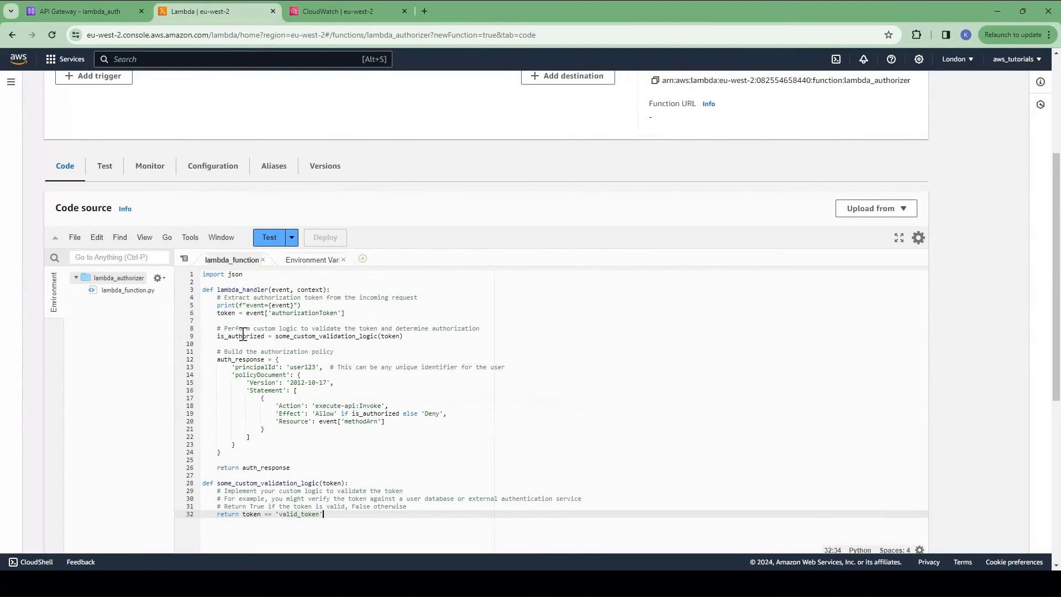
{"action": "double_click", "coordinate": [243, 335]}
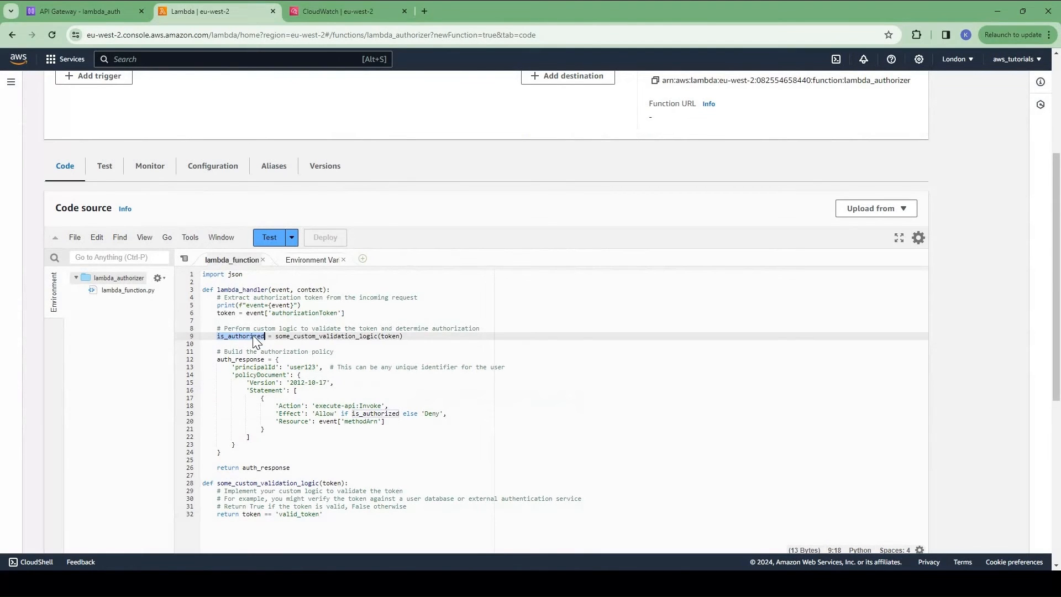
{"action": "left_click", "coordinate": [238, 390]}
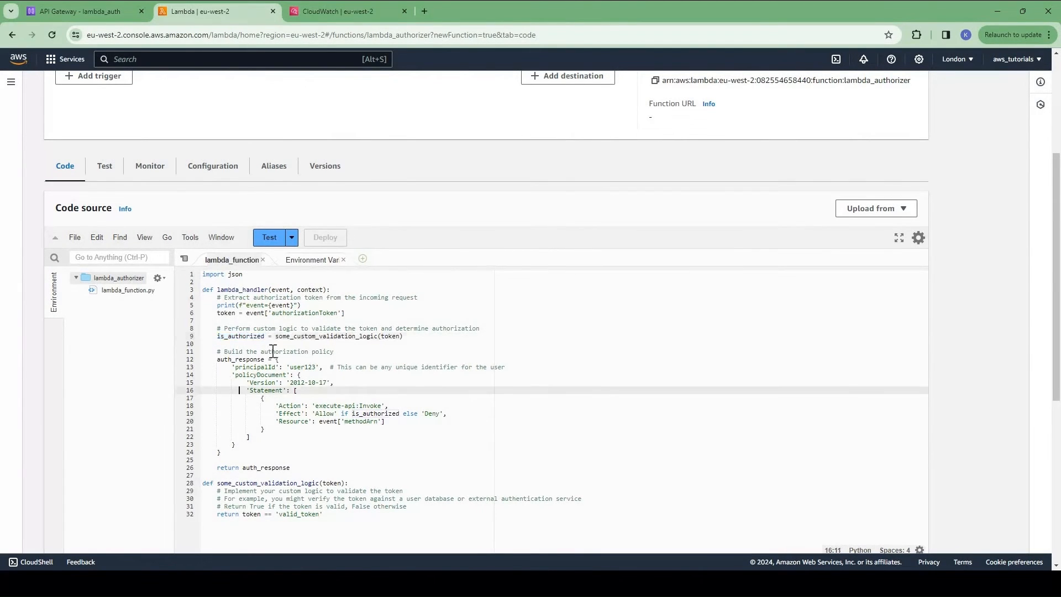
Step: Review the auth_response policy whose Effect is 'Allow' if is_authorized, otherwise 'Deny'
{"action": "left_click_drag", "start_coordinate": [213, 351], "coordinate": [334, 351]}
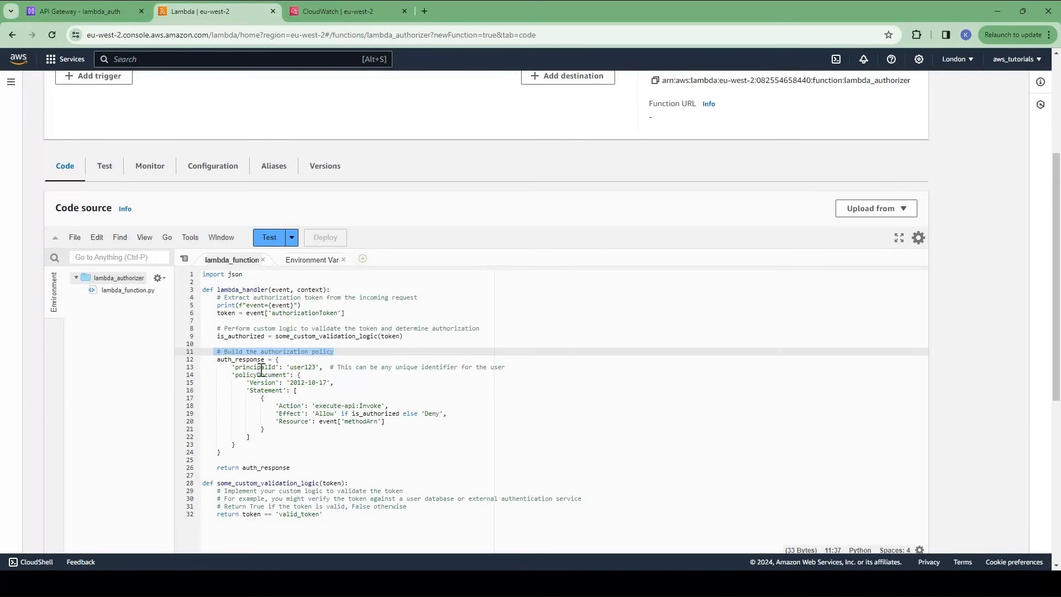
{"action": "left_click_drag", "start_coordinate": [231, 367], "coordinate": [285, 455]}
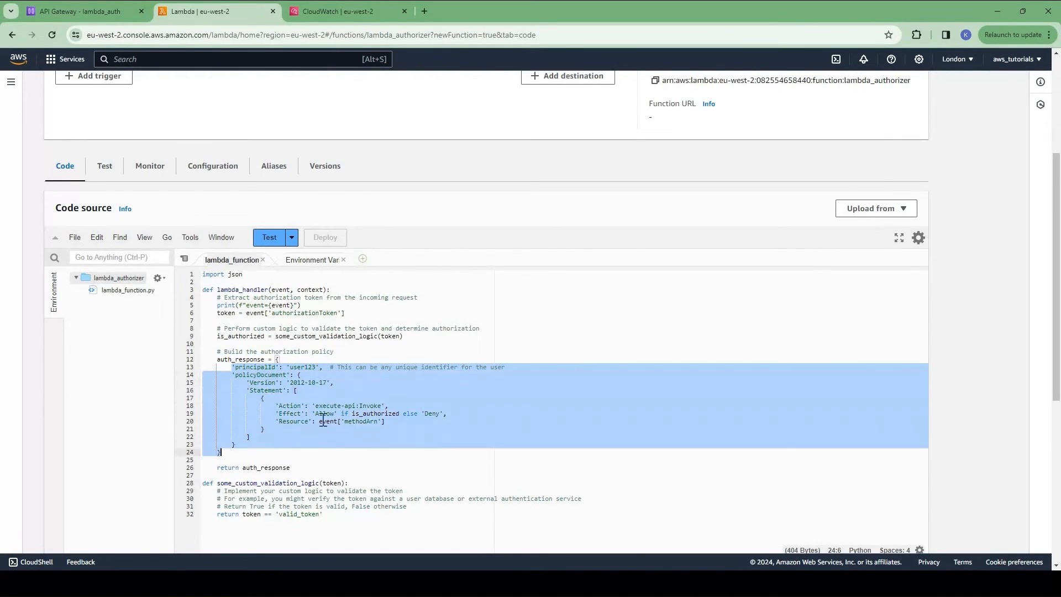
{"action": "left_click", "coordinate": [318, 418]}
{"action": "double_click", "coordinate": [288, 414]}
{"action": "left_click", "coordinate": [355, 421]}
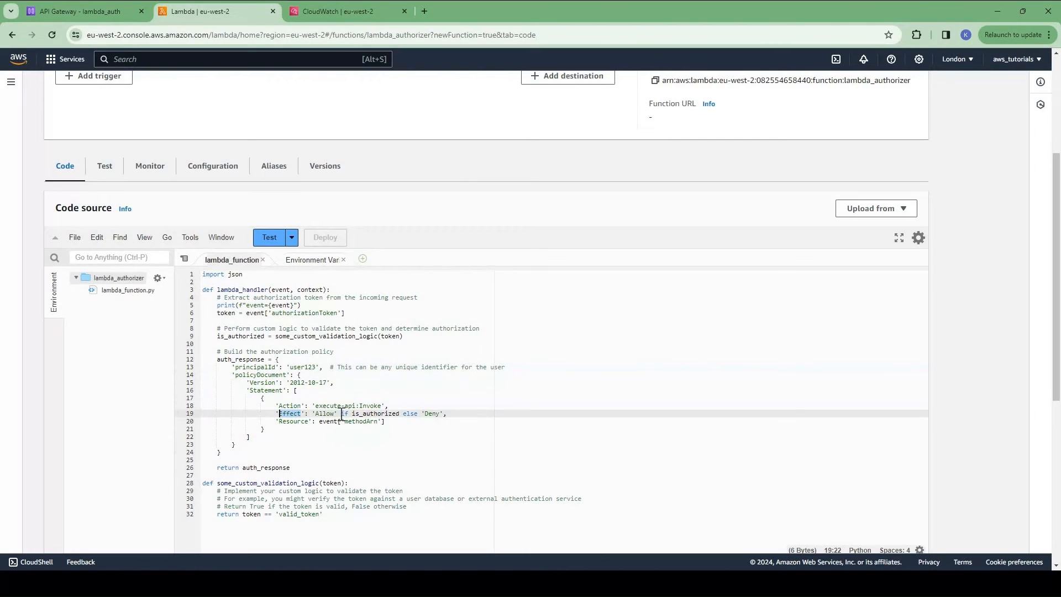
{"action": "left_click_drag", "start_coordinate": [312, 413], "coordinate": [335, 413]}
{"action": "double_click", "coordinate": [371, 413]}
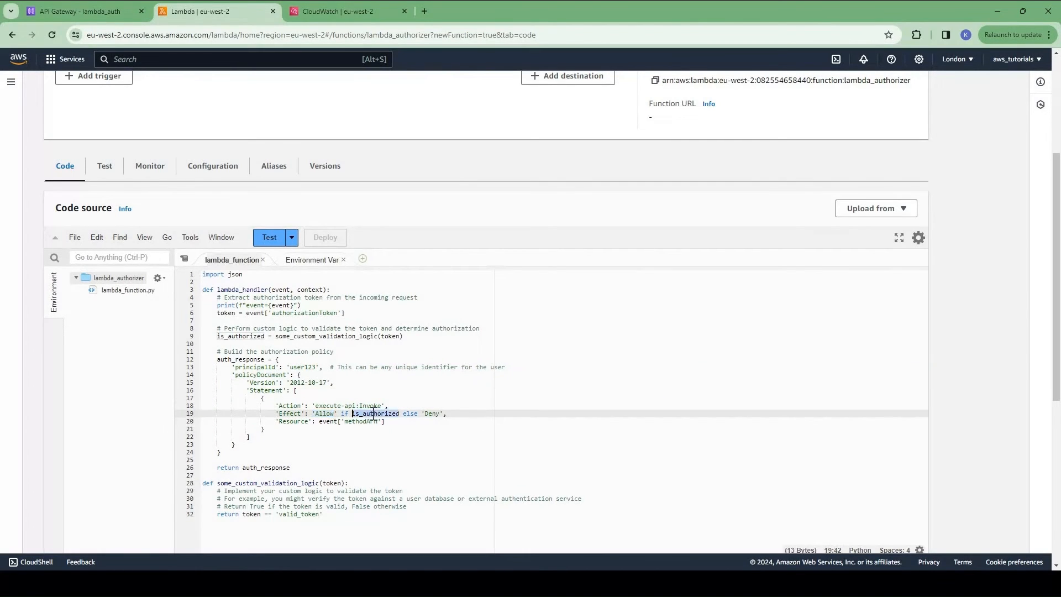
{"action": "left_click", "coordinate": [440, 413]}
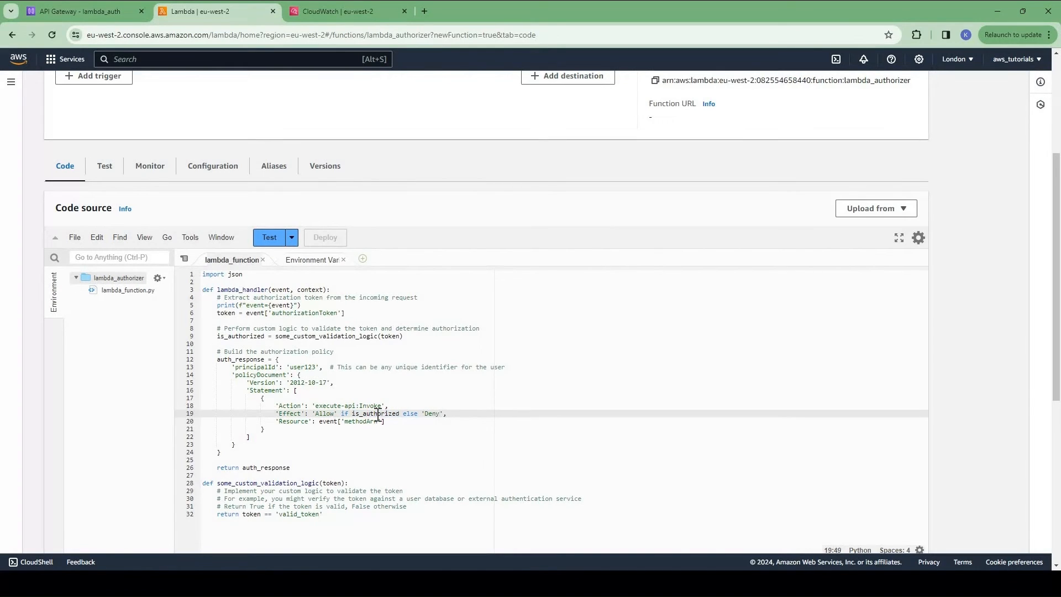
{"action": "double_click", "coordinate": [378, 413]}
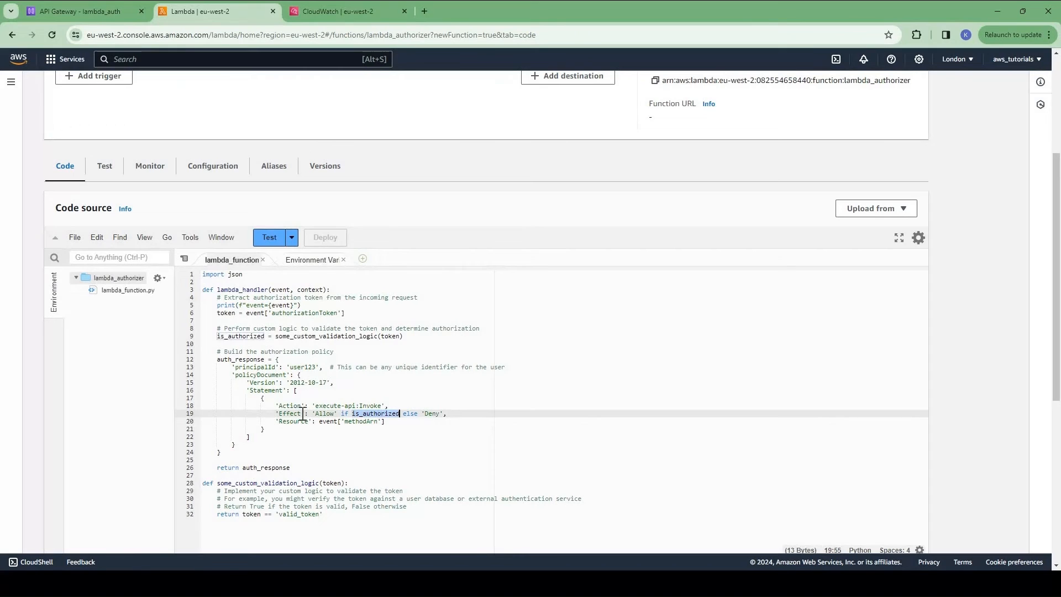
{"action": "left_click", "coordinate": [89, 12]}
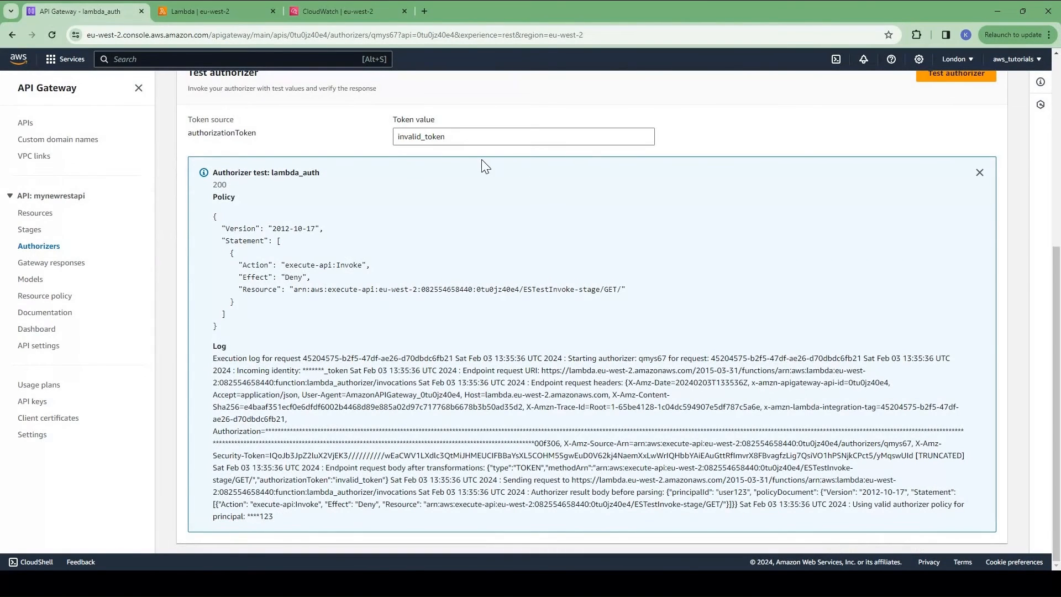
Step: Rerun the lambda_auth authorizer test with the token value changed to valid_token
{"action": "left_click_drag", "start_coordinate": [285, 277], "coordinate": [324, 278]}
{"action": "left_click", "coordinate": [441, 135]}
{"action": "key", "text": "ctrl+a"}
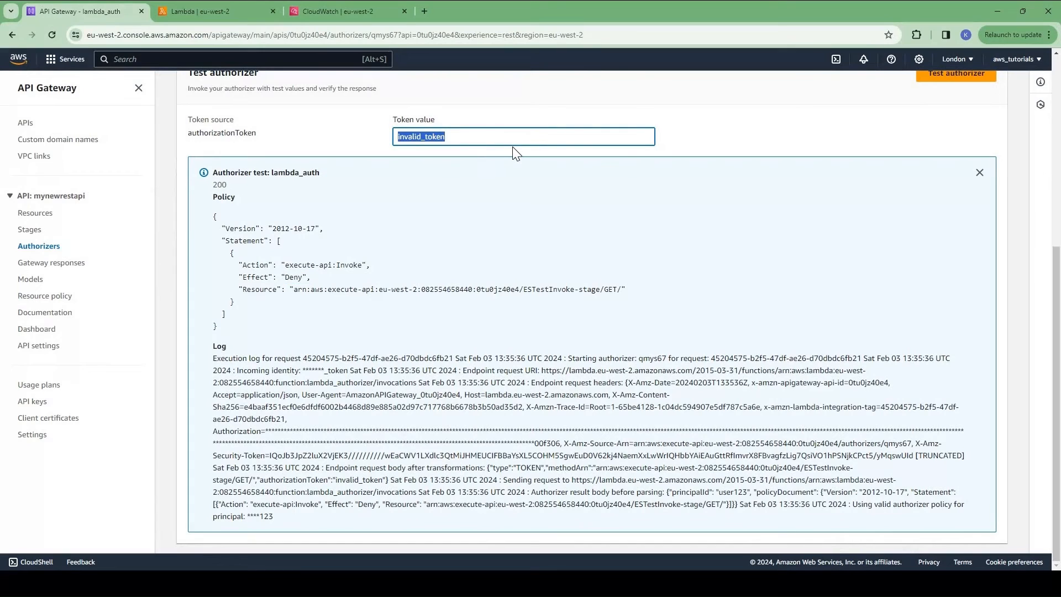
{"action": "type", "text": "valid_token"}
{"action": "left_click", "coordinate": [956, 74]}
Step: Confirm the returned policy's Effect is Allow, matching the auth_response block in the Lambda code
{"action": "scroll", "coordinate": [290, 406], "scroll_direction": "down", "scroll_amount": 4}
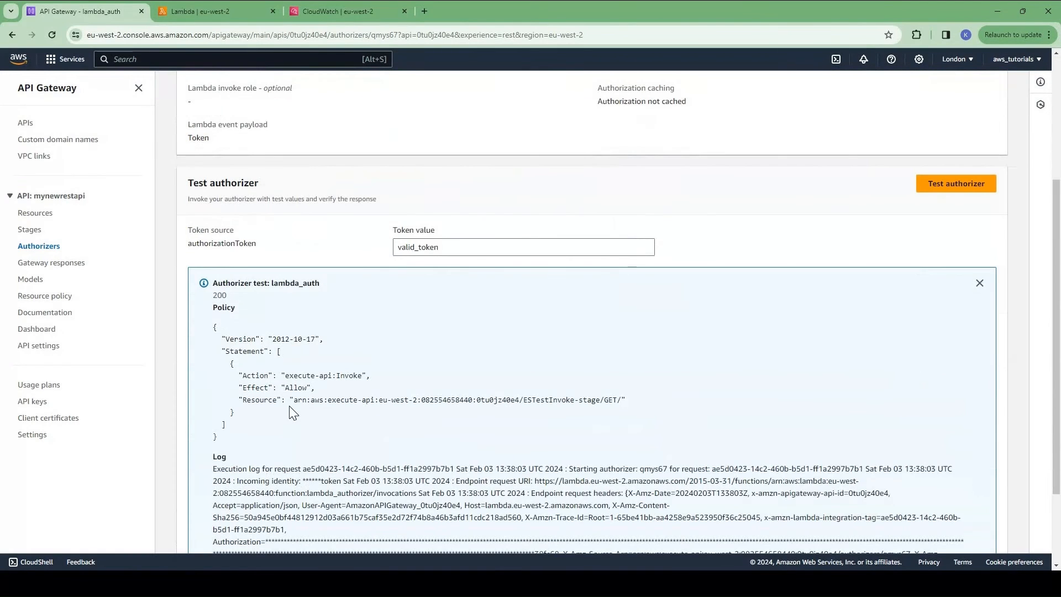
{"action": "left_click_drag", "start_coordinate": [219, 437], "coordinate": [214, 329]}
{"action": "double_click", "coordinate": [259, 388]}
{"action": "double_click", "coordinate": [301, 388]}
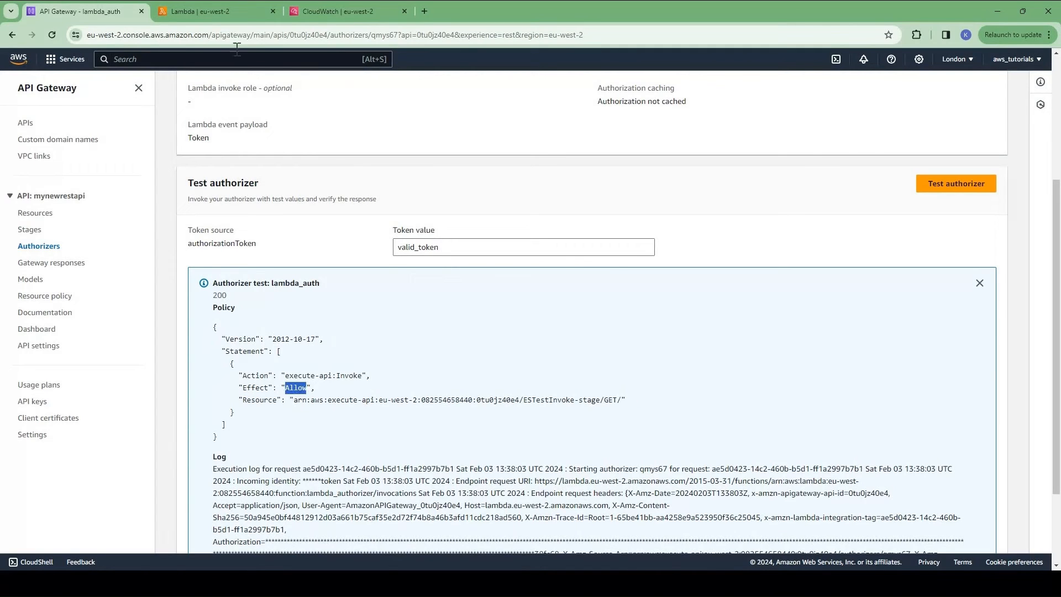
{"action": "left_click", "coordinate": [247, 14]}
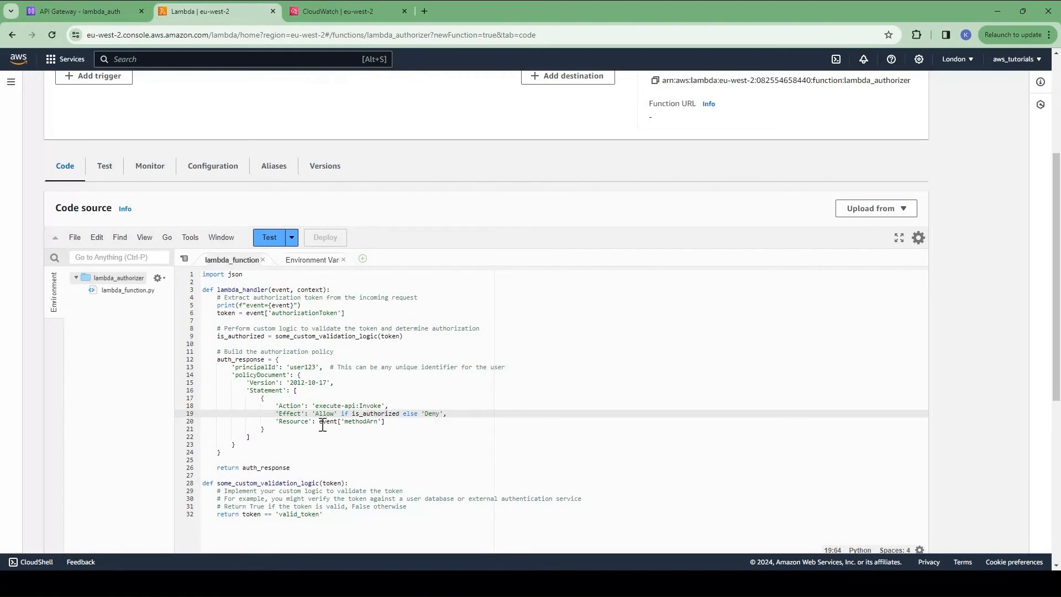
{"action": "left_click_drag", "start_coordinate": [232, 453], "coordinate": [218, 359]}
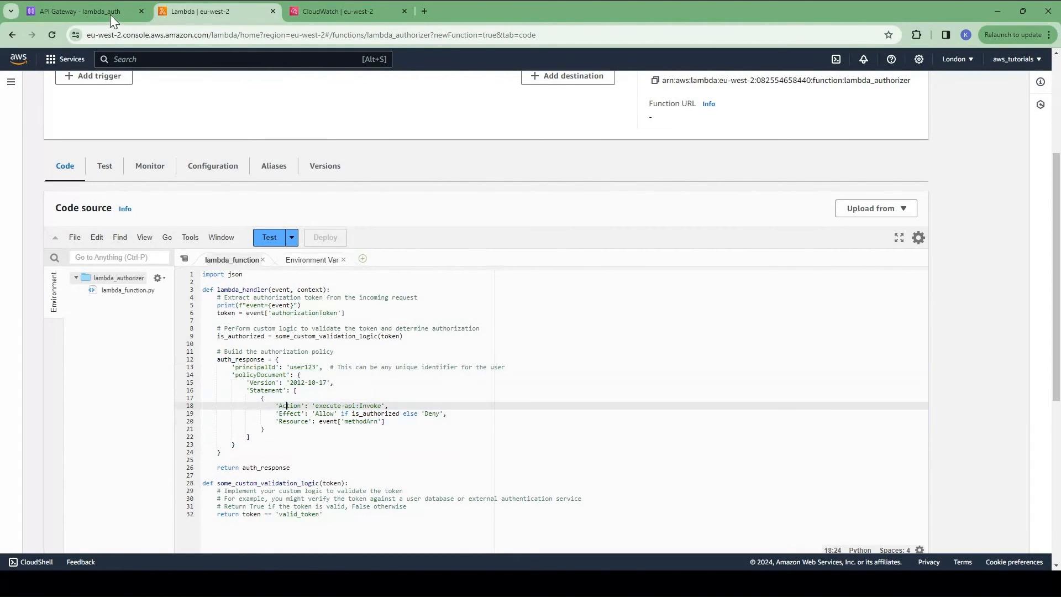
{"action": "left_click", "coordinate": [116, 17]}
Step: Set Authorization on the GET /getusers method request to lambda_auth and save
{"action": "scroll", "coordinate": [405, 166], "scroll_direction": "up", "scroll_amount": 3}
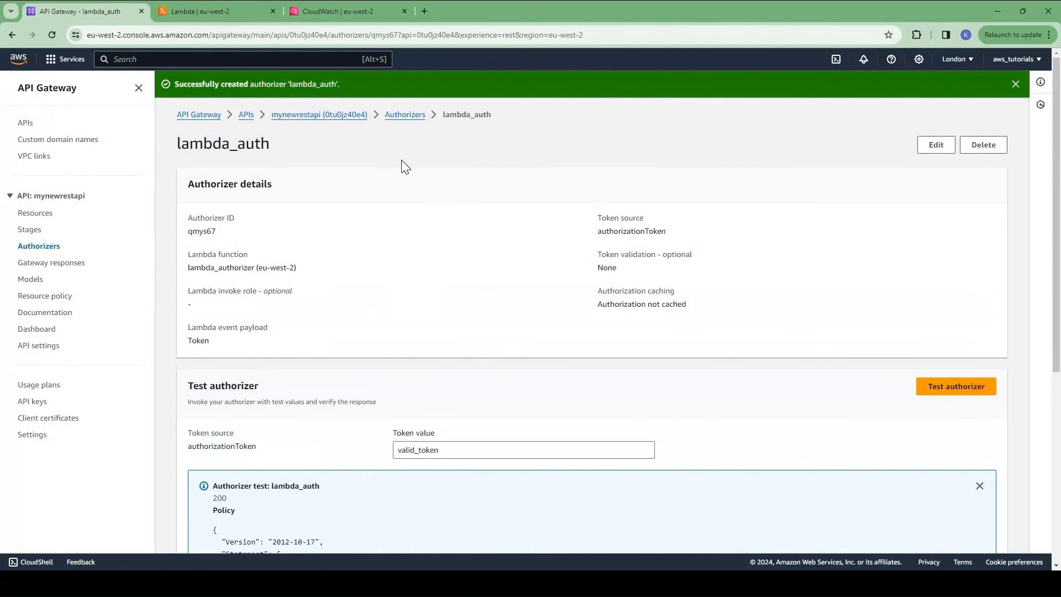
{"action": "left_click", "coordinate": [403, 119]}
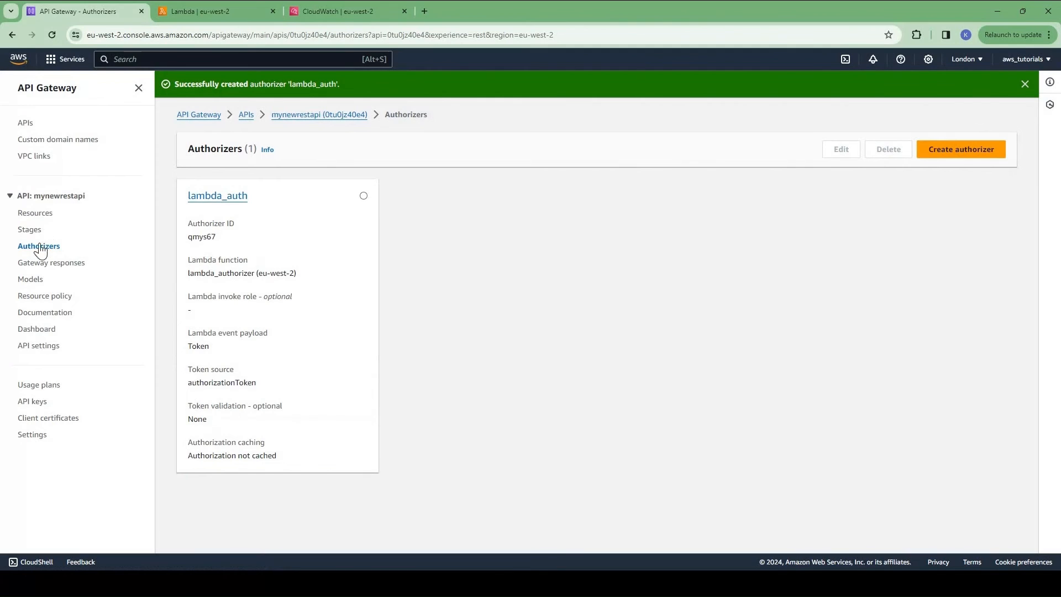
{"action": "left_click", "coordinate": [34, 213]}
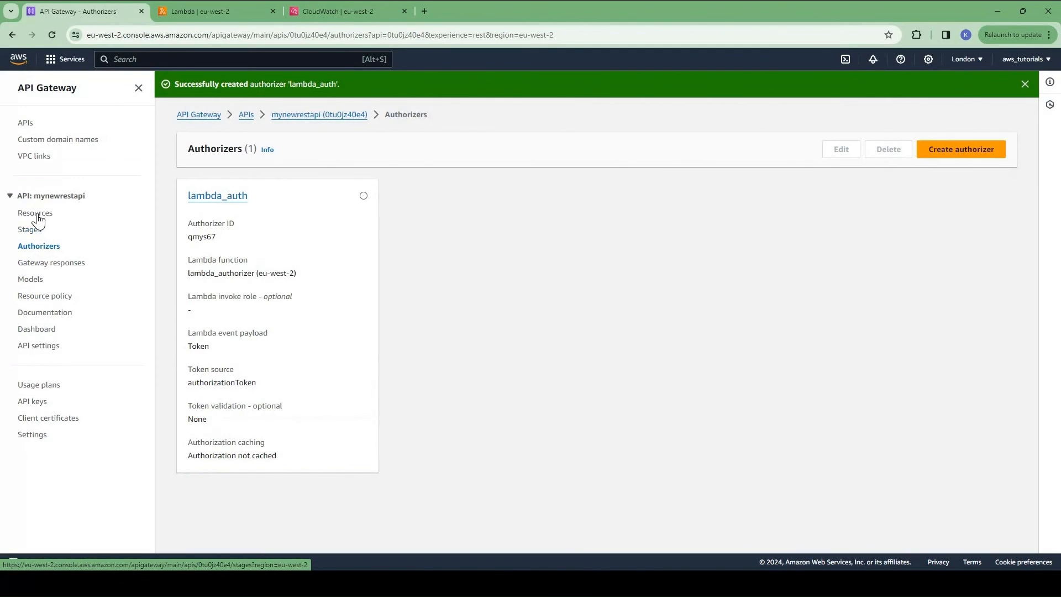
{"action": "left_click", "coordinate": [221, 263]}
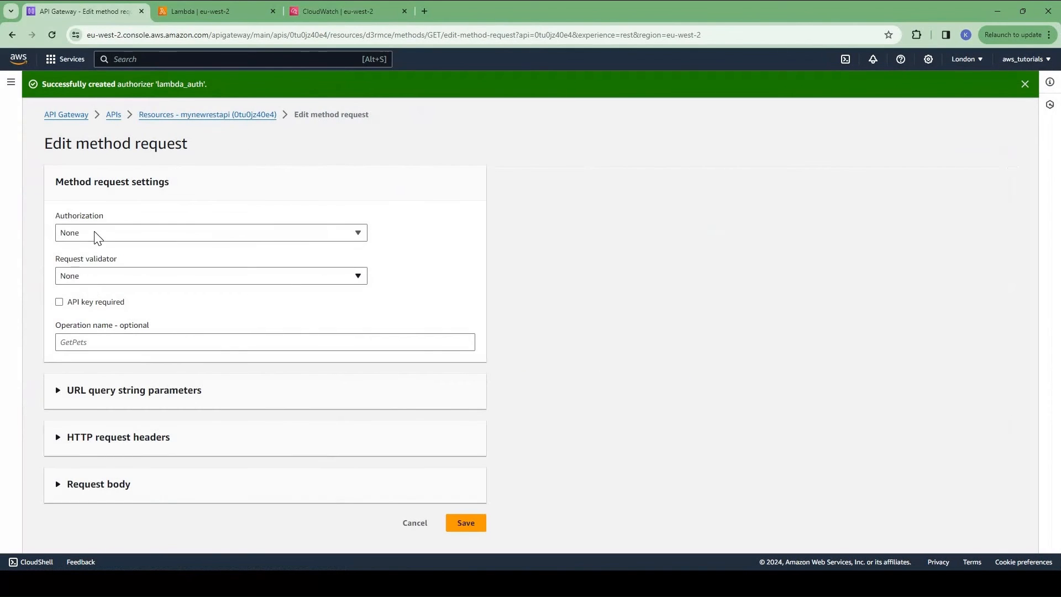
{"action": "left_click", "coordinate": [98, 237]}
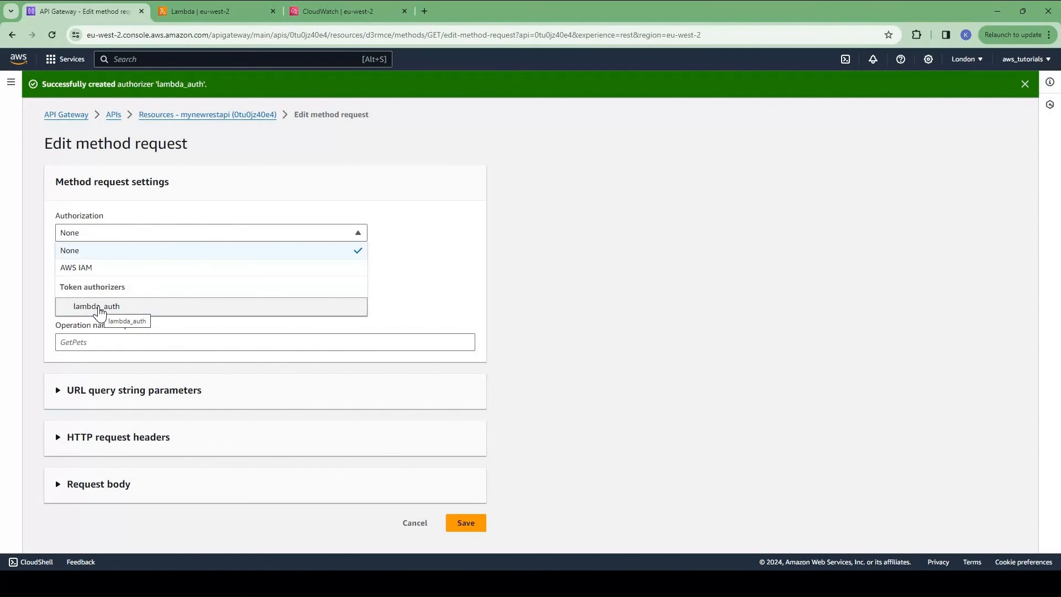
{"action": "left_click", "coordinate": [100, 307]}
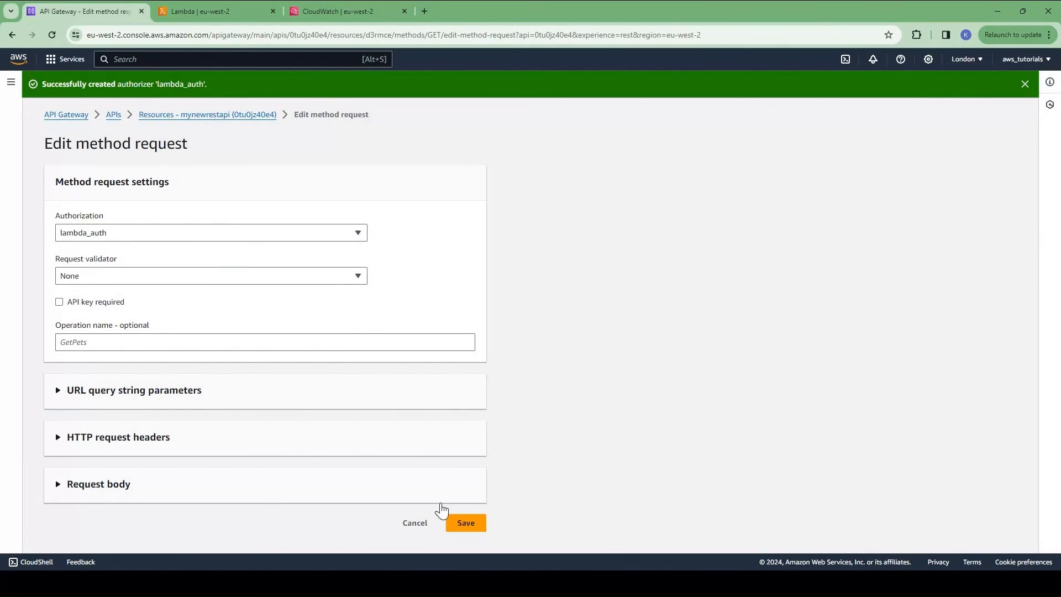
{"action": "left_click", "coordinate": [466, 523]}
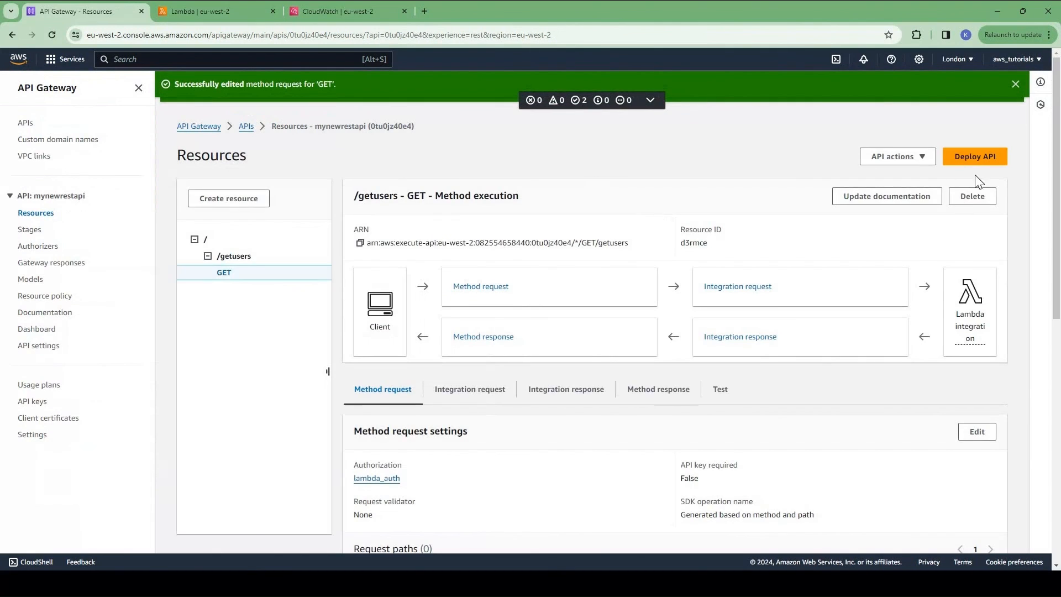
Step: Deploy mynewrestapi to the dev stage and copy the GET /getusers invoke URL
{"action": "left_click", "coordinate": [976, 157]}
{"action": "left_click", "coordinate": [449, 306]}
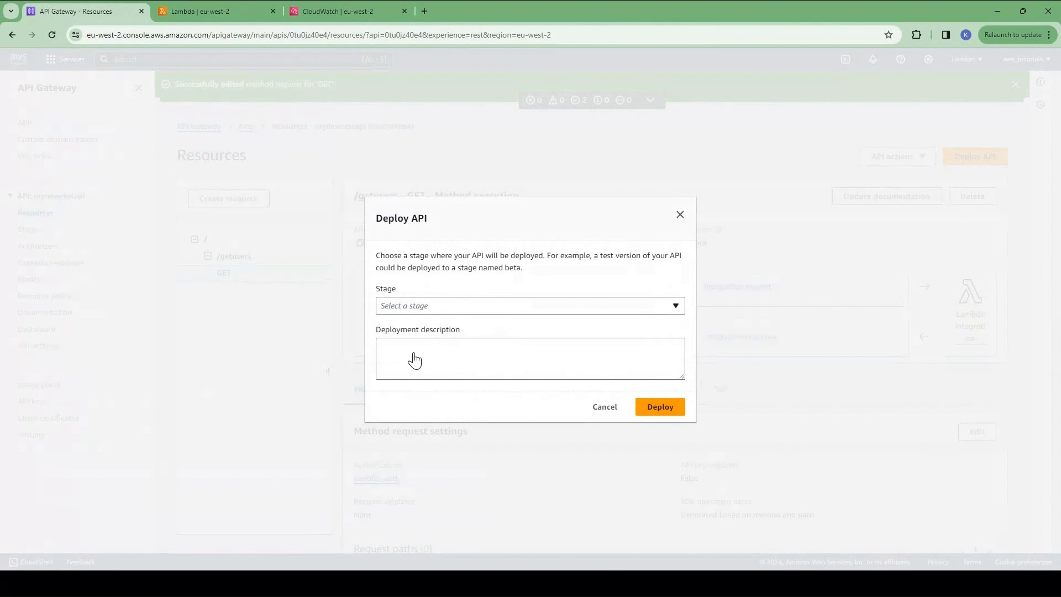
{"action": "left_click", "coordinate": [403, 346]}
{"action": "left_click", "coordinate": [655, 407]}
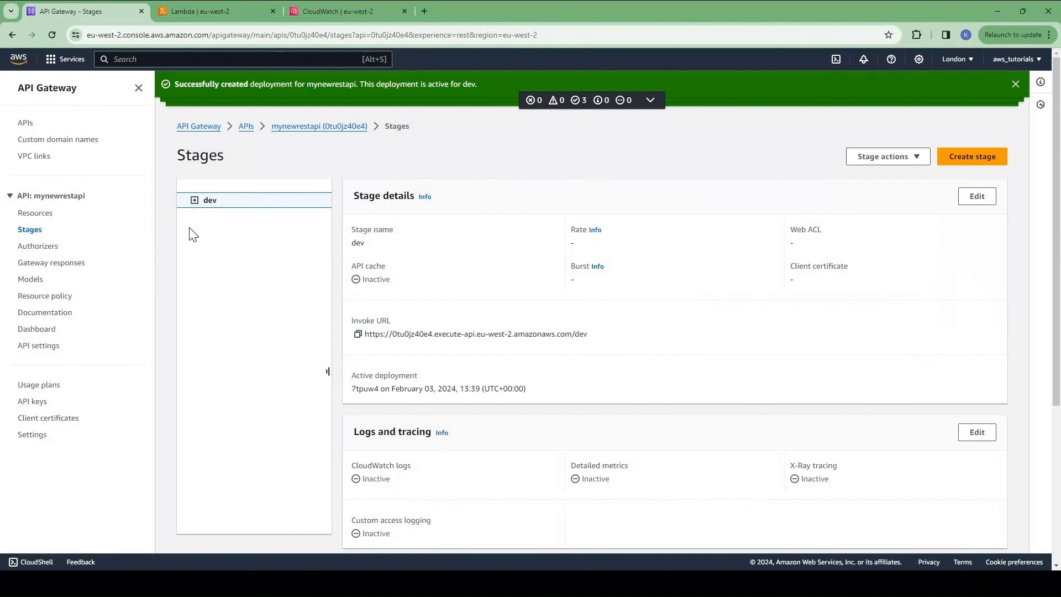
{"action": "left_click", "coordinate": [358, 334]}
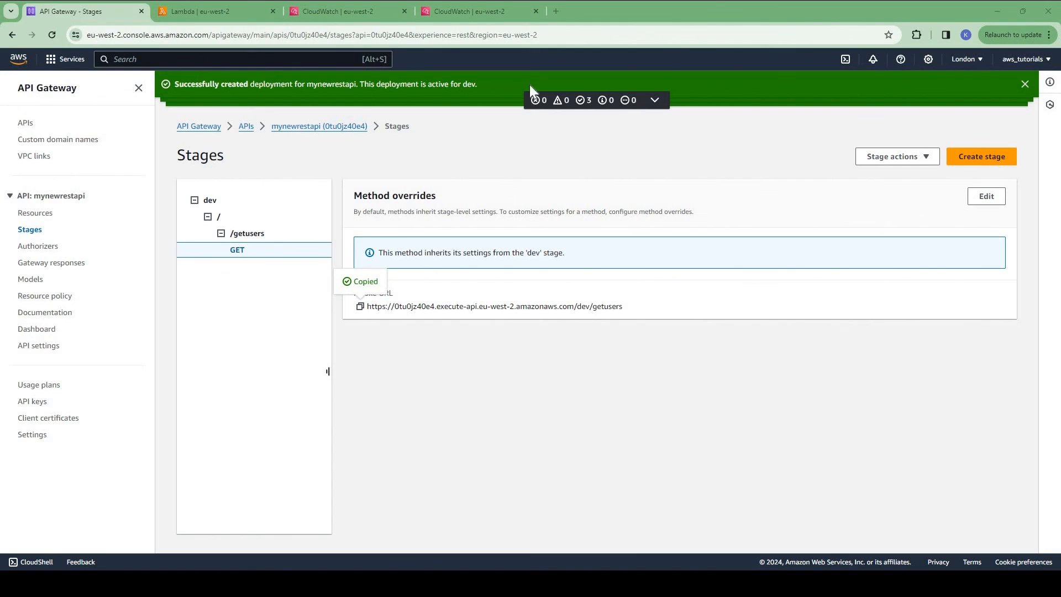
{"action": "left_click_drag", "start_coordinate": [529, 86], "coordinate": [689, 75]}
Step: Send the GET /getusers request in Postman without a token, getting 401
{"action": "left_click", "coordinate": [720, 77]}
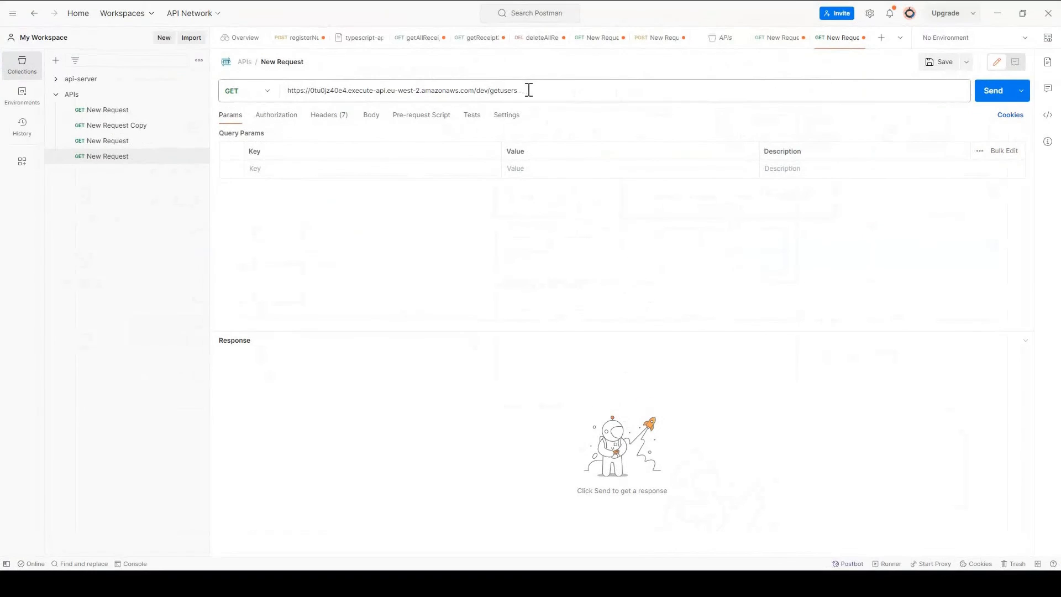
{"action": "left_click", "coordinate": [529, 90]}
{"action": "left_click", "coordinate": [999, 93]}
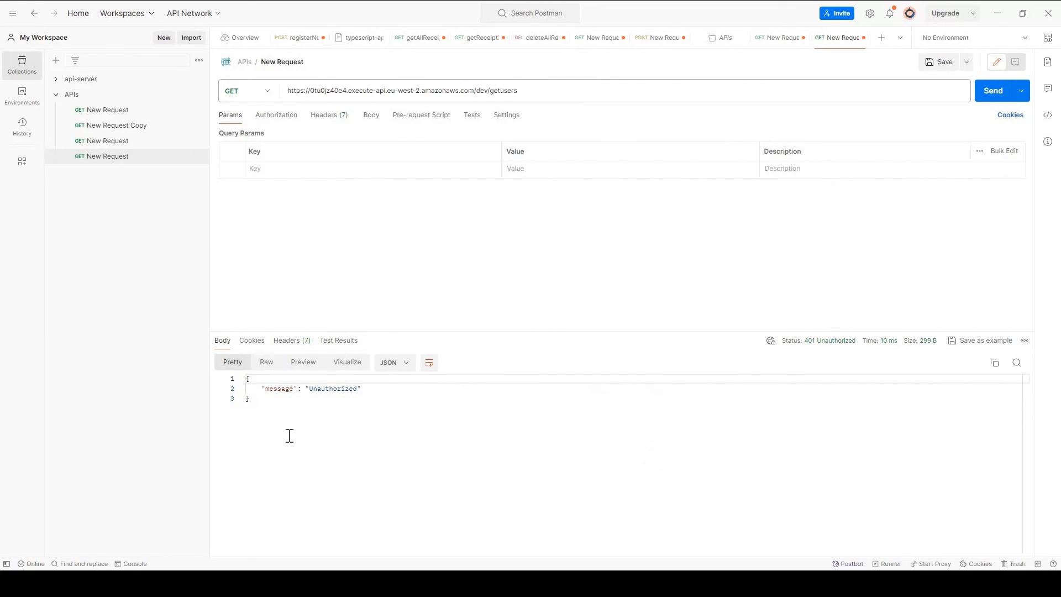
{"action": "key", "text": "ctrl+a"}
{"action": "left_click", "coordinate": [348, 469]}
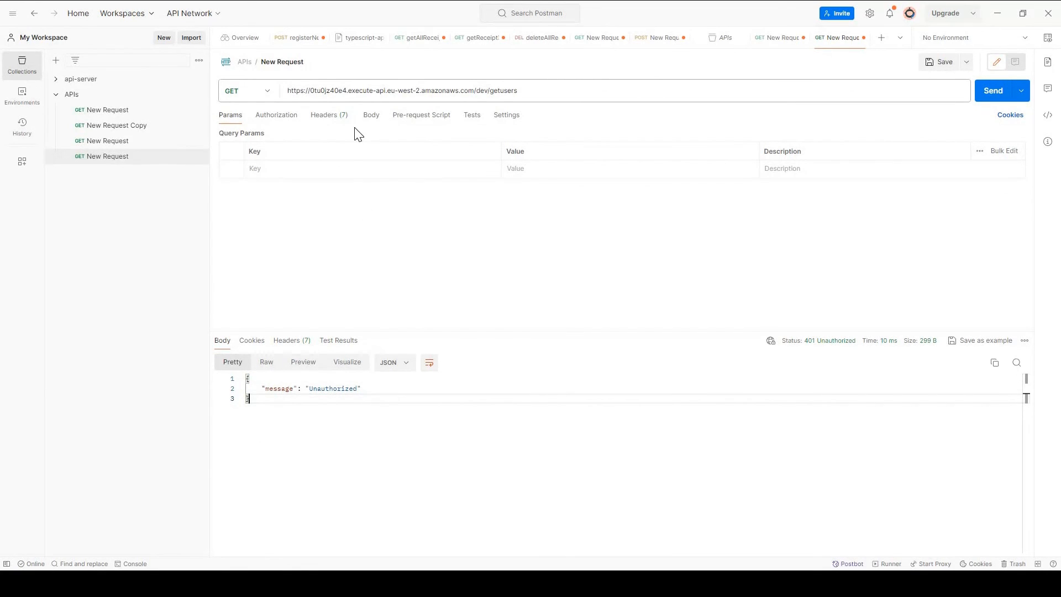
{"action": "left_click", "coordinate": [339, 118]}
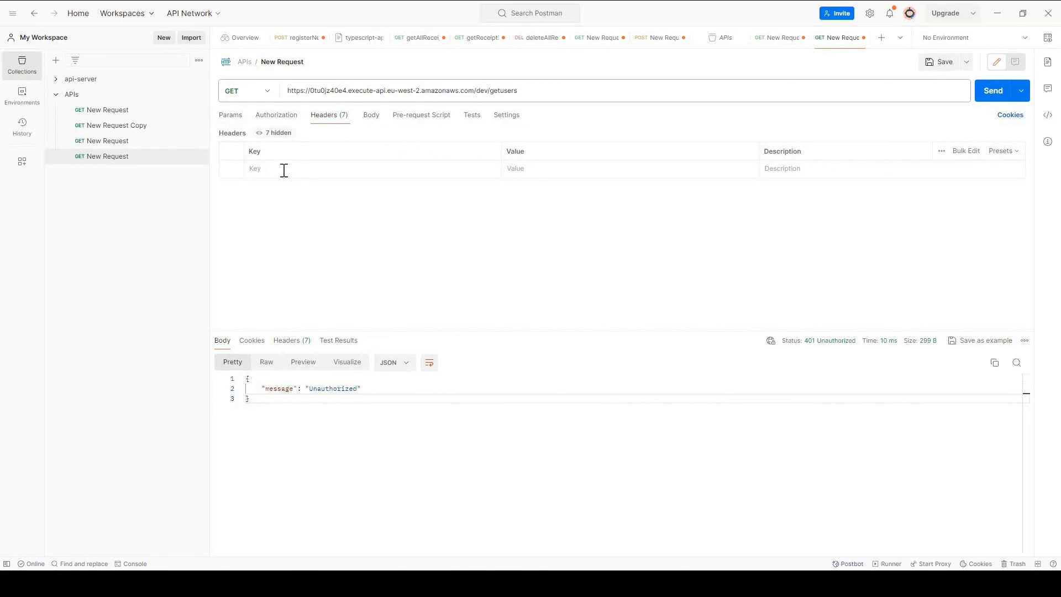
{"action": "type", "text": "auth"}
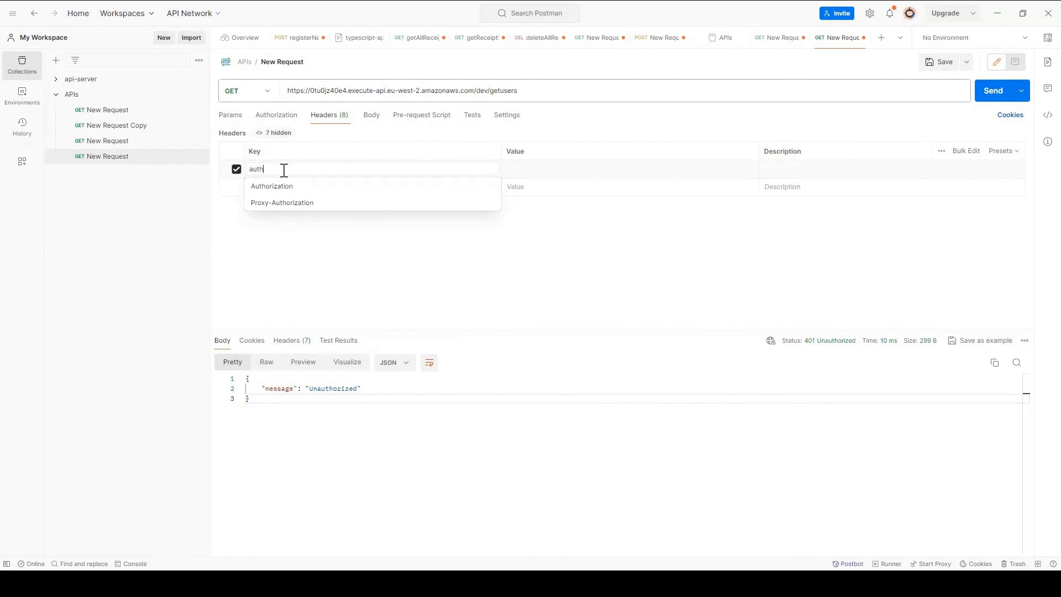
{"action": "type", "text": "orizationToken"}
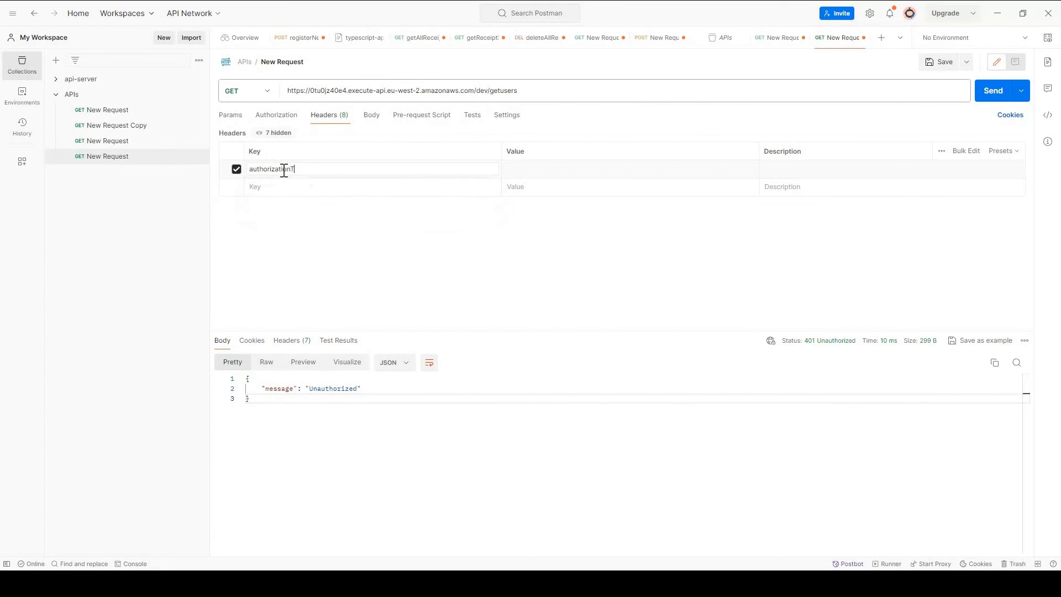
{"action": "left_click", "coordinate": [569, 168]}
{"action": "type", "text": "valid_token"}
{"action": "left_click", "coordinate": [993, 94]}
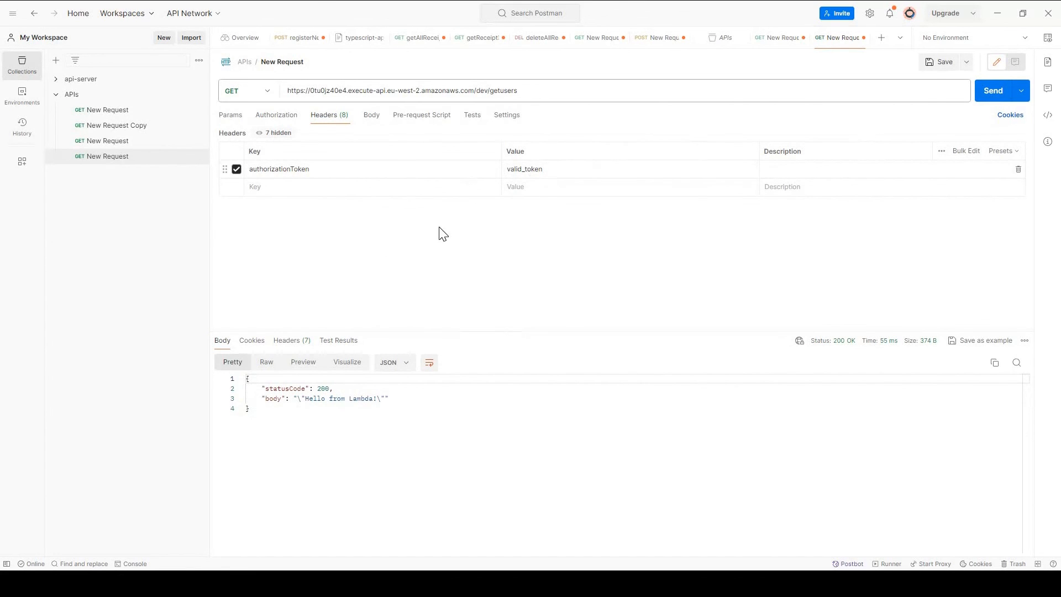
Step: Change the authorizationToken header to invalid_token and resend, getting the 403 explicit-deny response
{"action": "left_click_drag", "start_coordinate": [303, 442], "coordinate": [426, 215]}
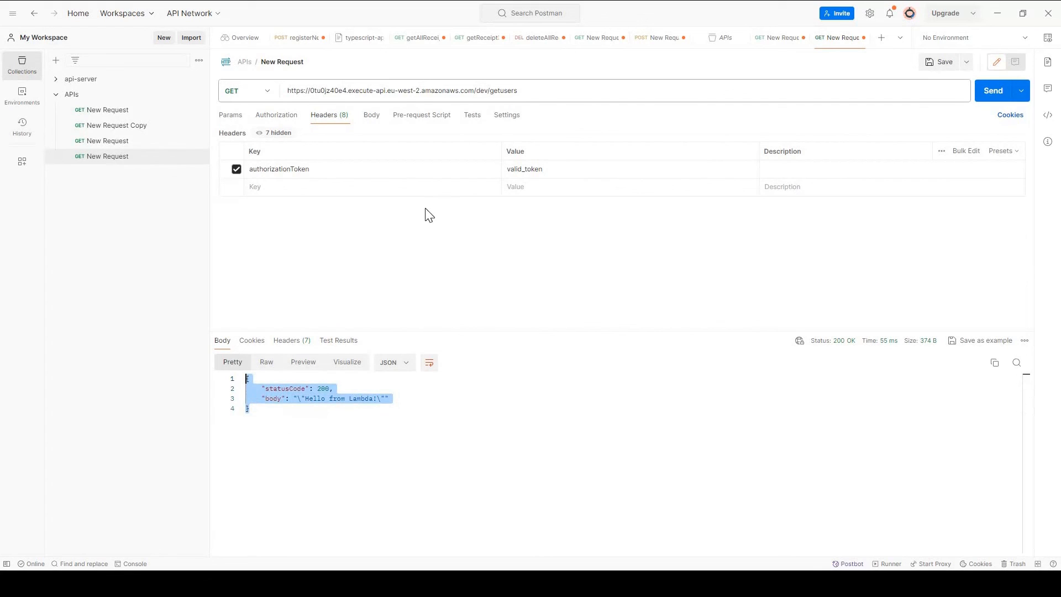
{"action": "left_click", "coordinate": [509, 169]}
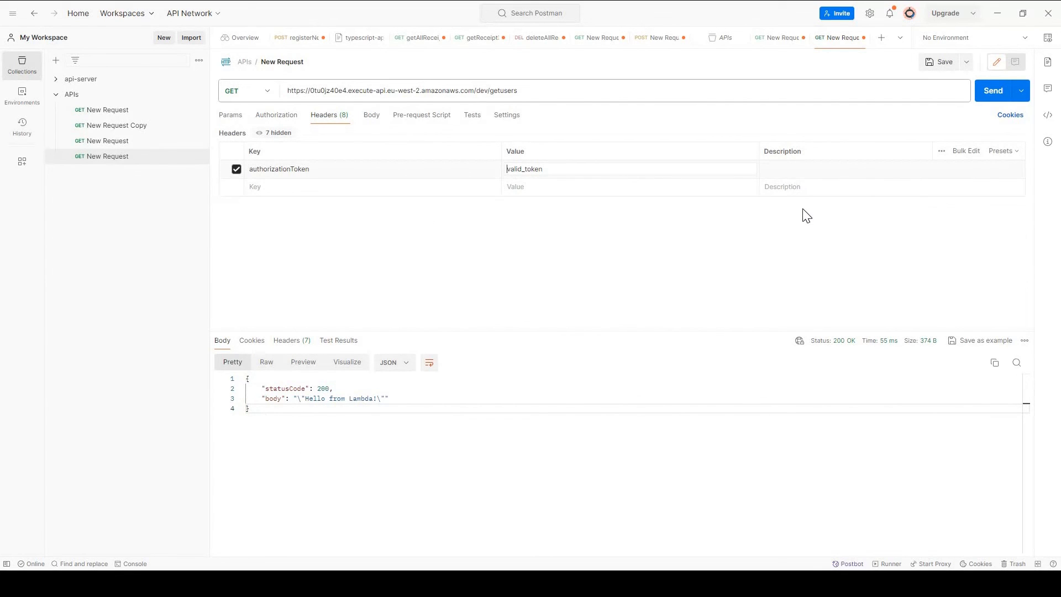
{"action": "type", "text": "in"}
{"action": "left_click", "coordinate": [989, 102]}
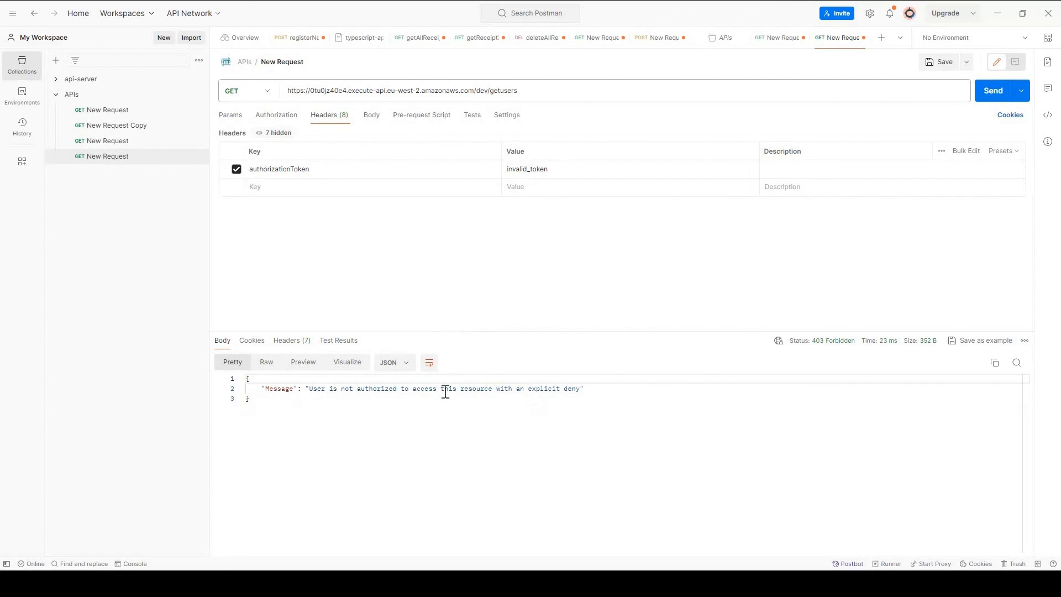
{"action": "left_click_drag", "start_coordinate": [582, 389], "coordinate": [246, 388]}
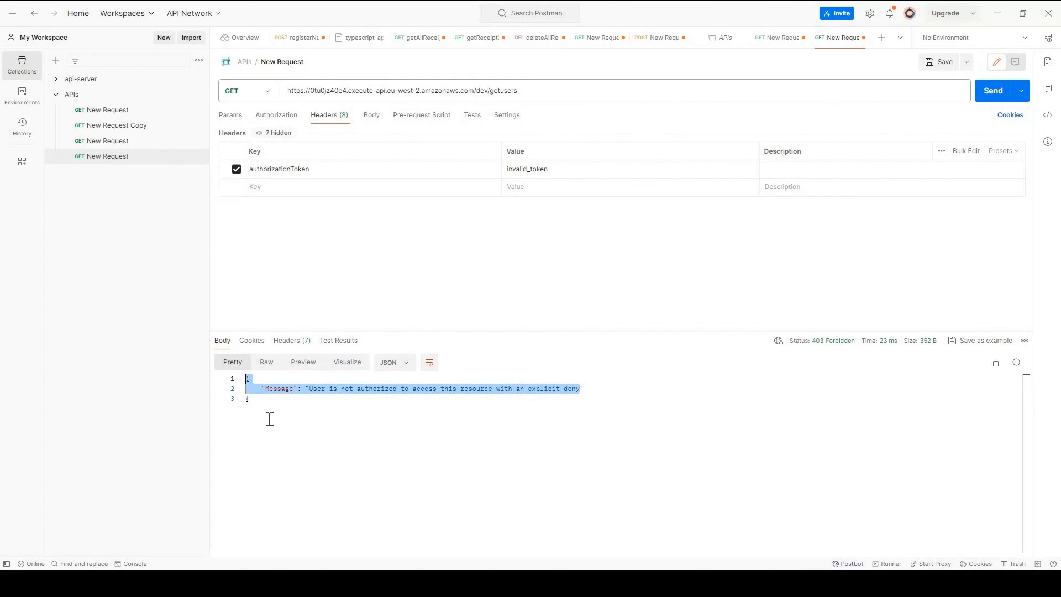
{"action": "left_click", "coordinate": [269, 420]}
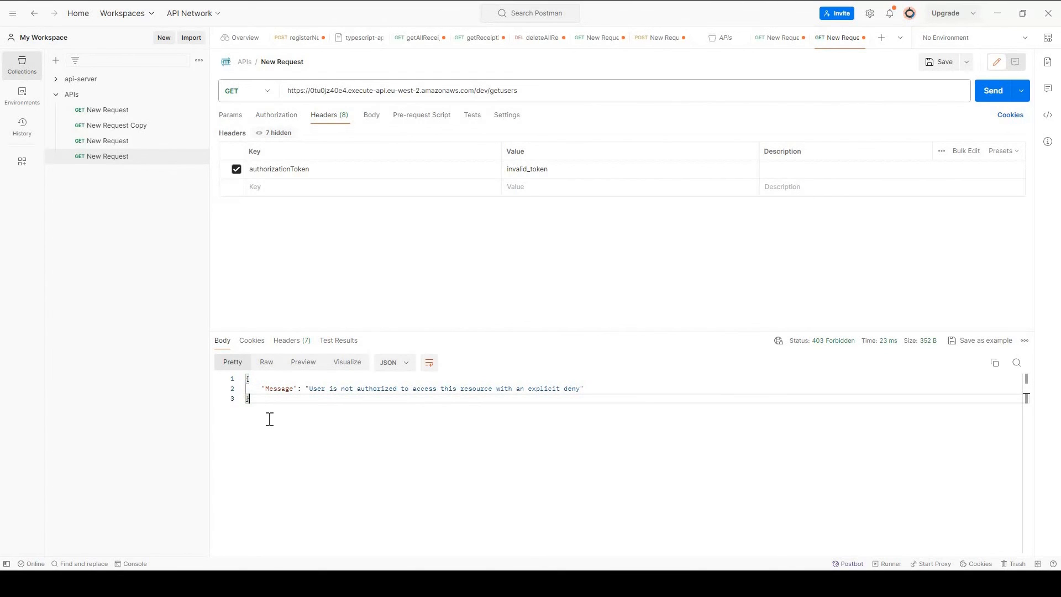